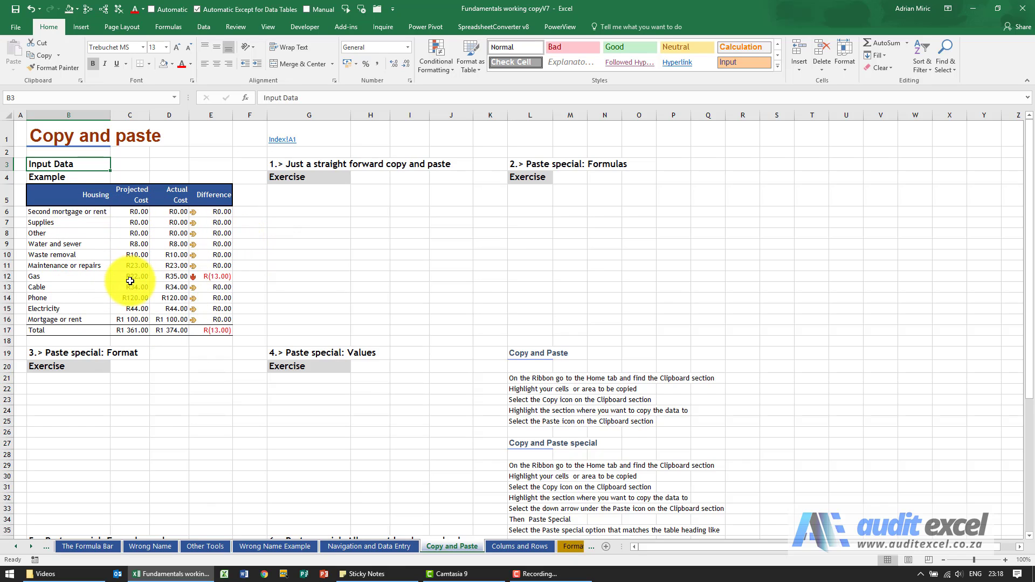
Inspect row 6 of the Housing table, B6 through the Difference formula in E6
left_click(63, 211)
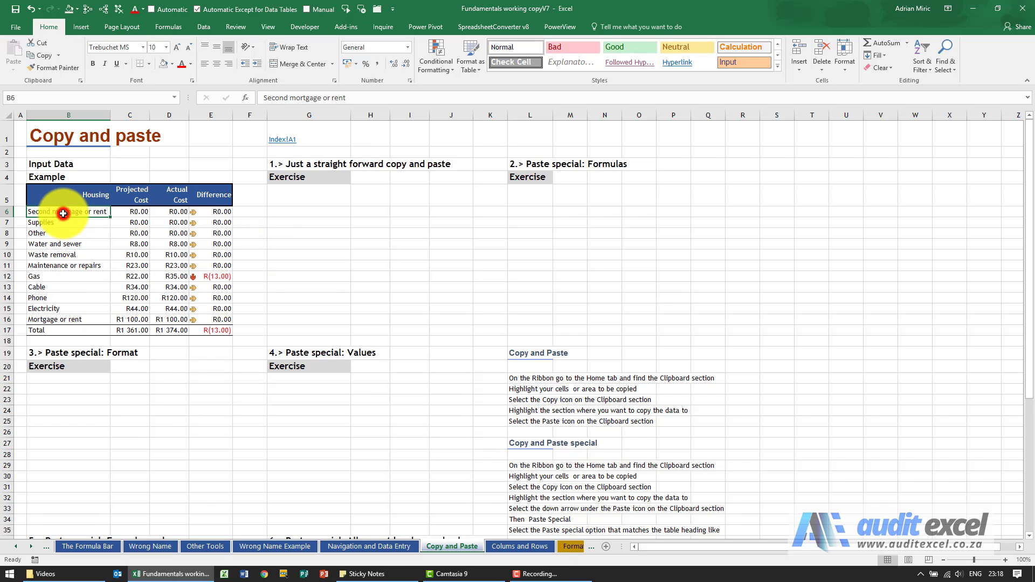
left_click(129, 211)
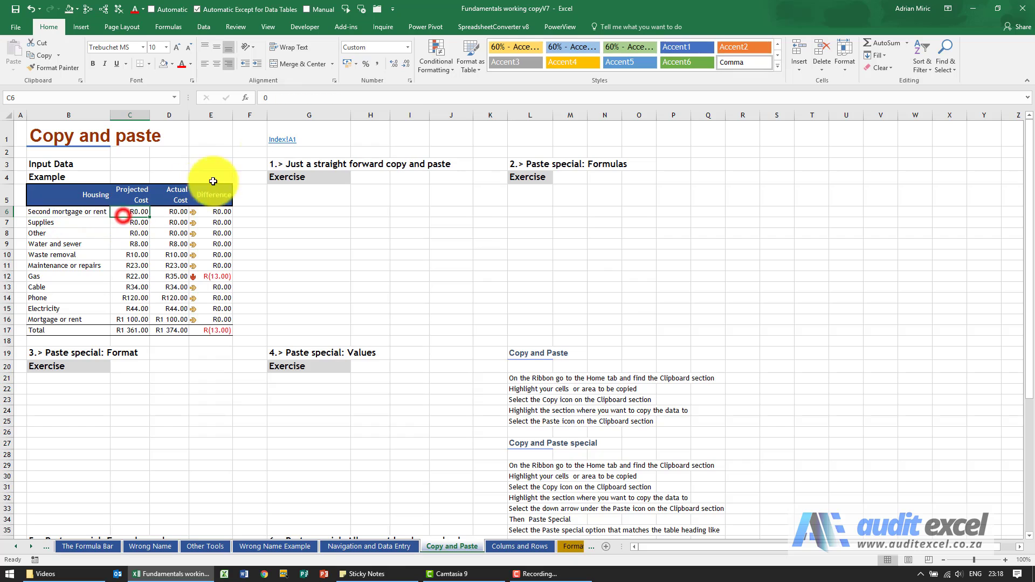
left_click(178, 211)
left_click(226, 212)
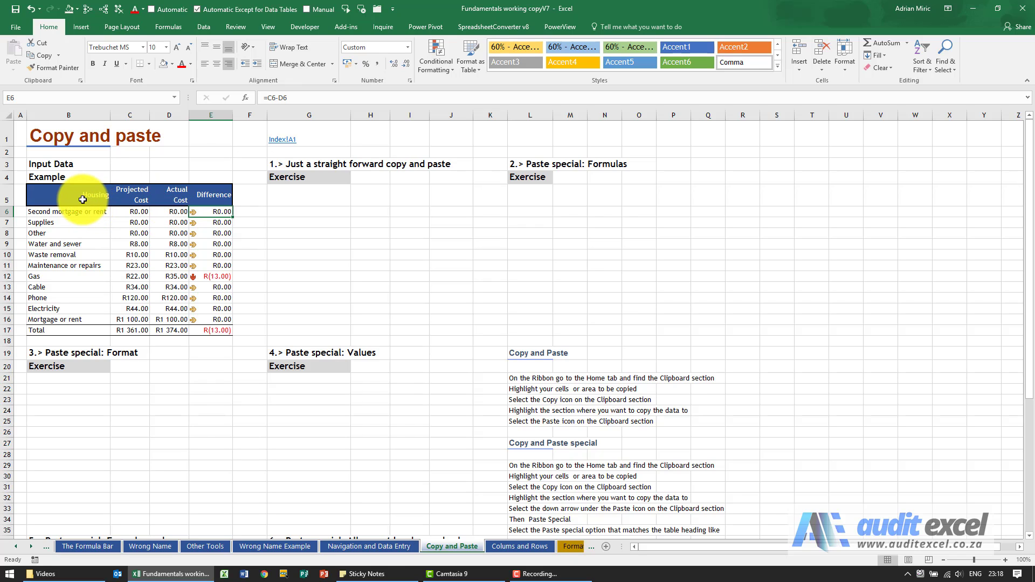
Copy B5:E17 via Home Copy, right-click Copy and Ctrl+C, then select G5
left_click_drag(82, 199, 208, 328)
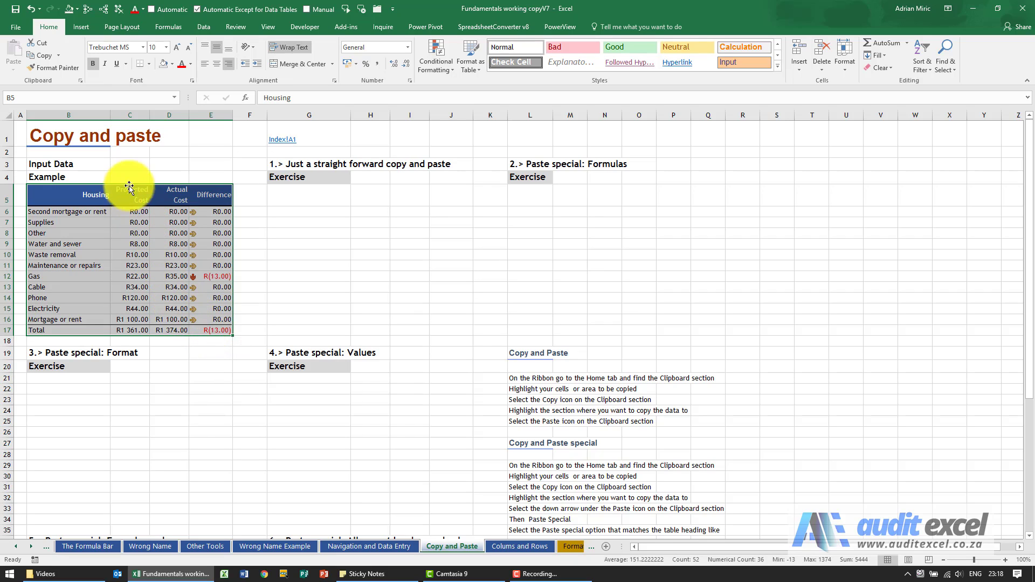
left_click(43, 56)
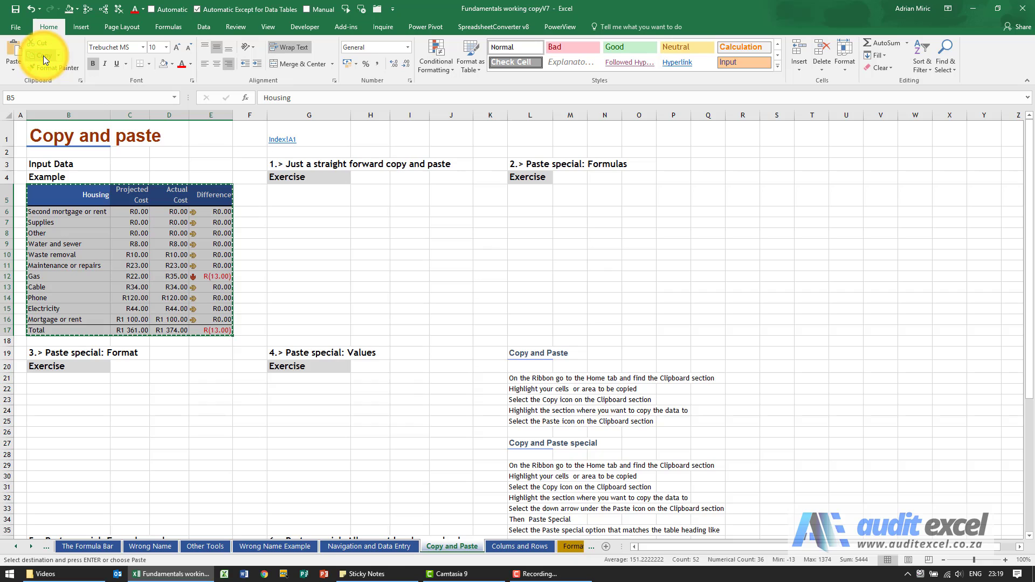
key("Escape")
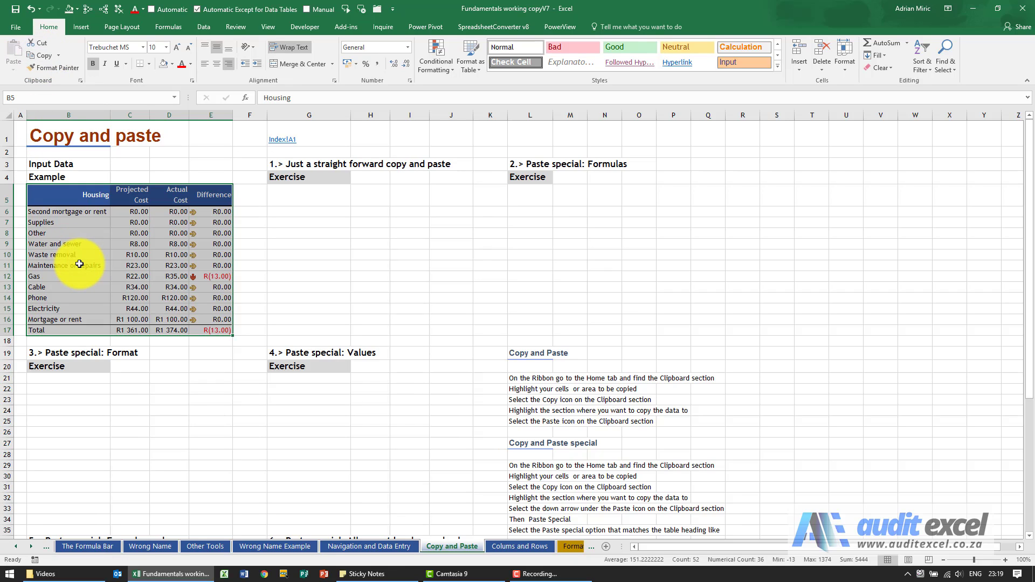
right_click(70, 201)
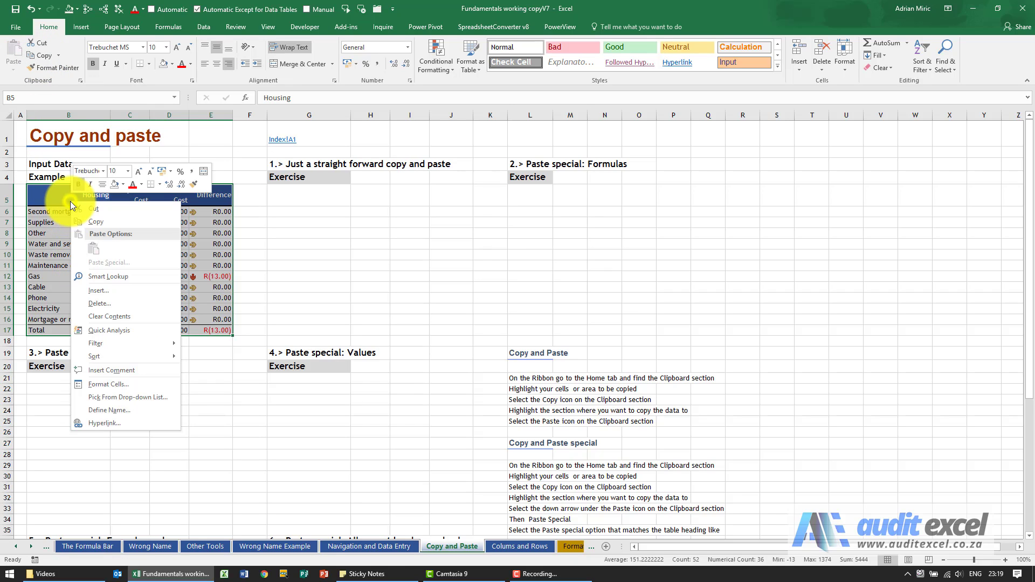
left_click(93, 221)
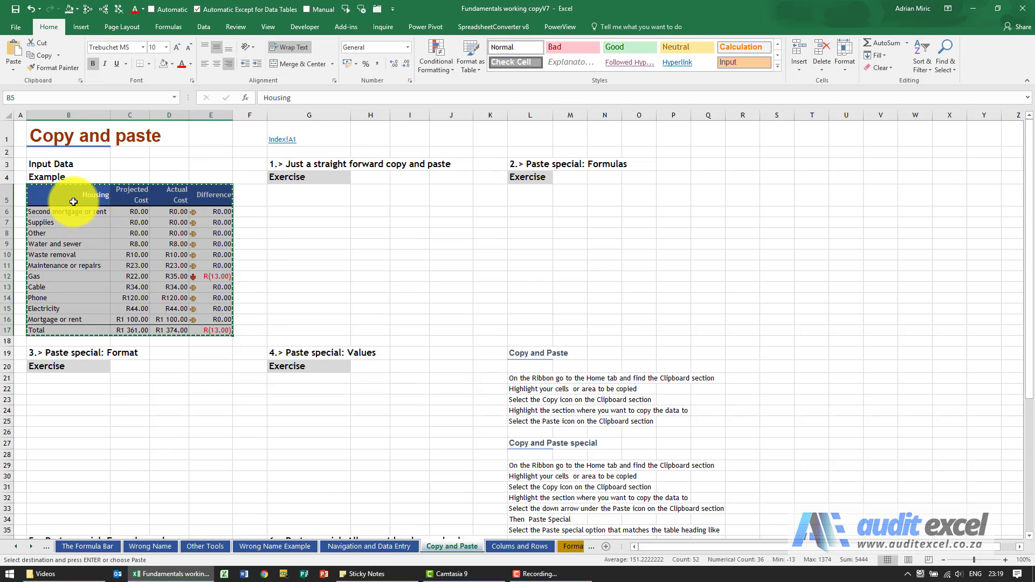
key("Escape")
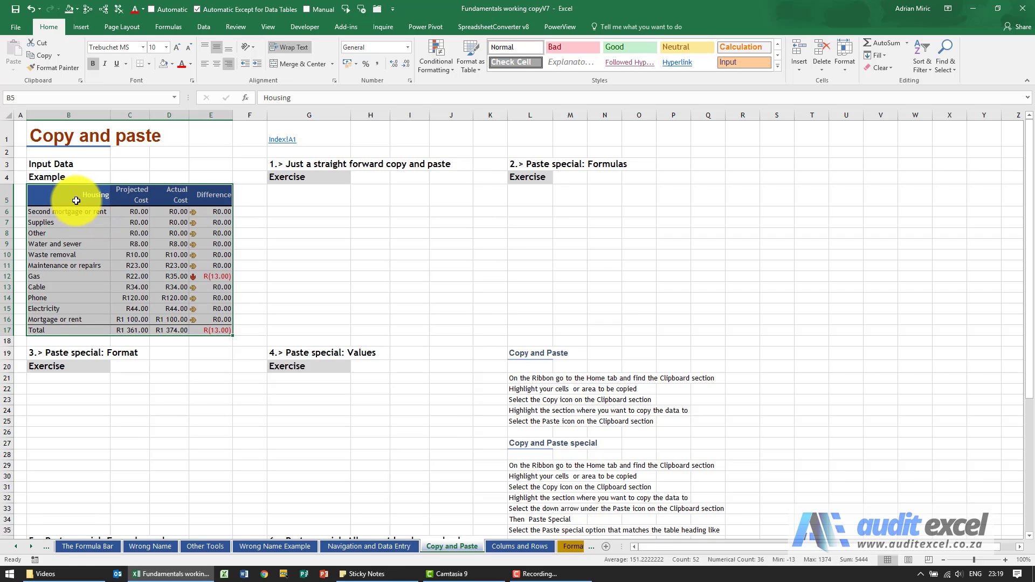
key("ctrl+c")
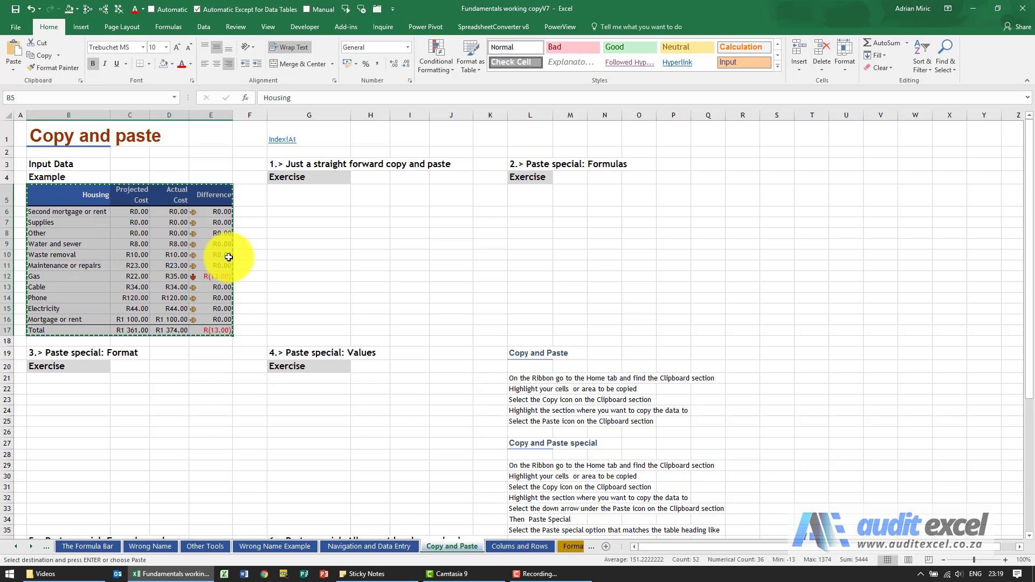
left_click(306, 195)
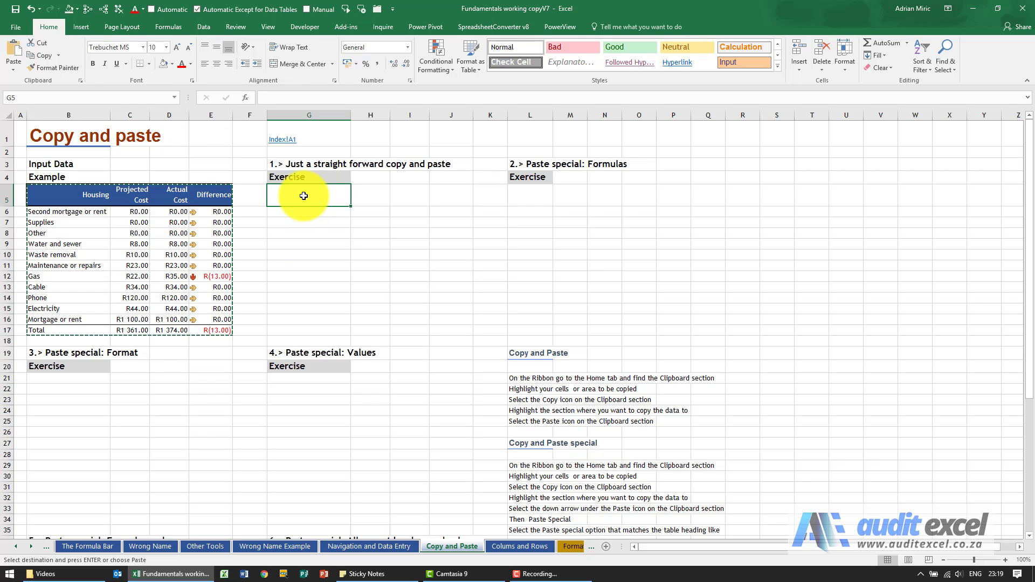
Paste the table at G5 with Home Paste, Ctrl+V and right-click Paste, undoing between tries
left_click(14, 54)
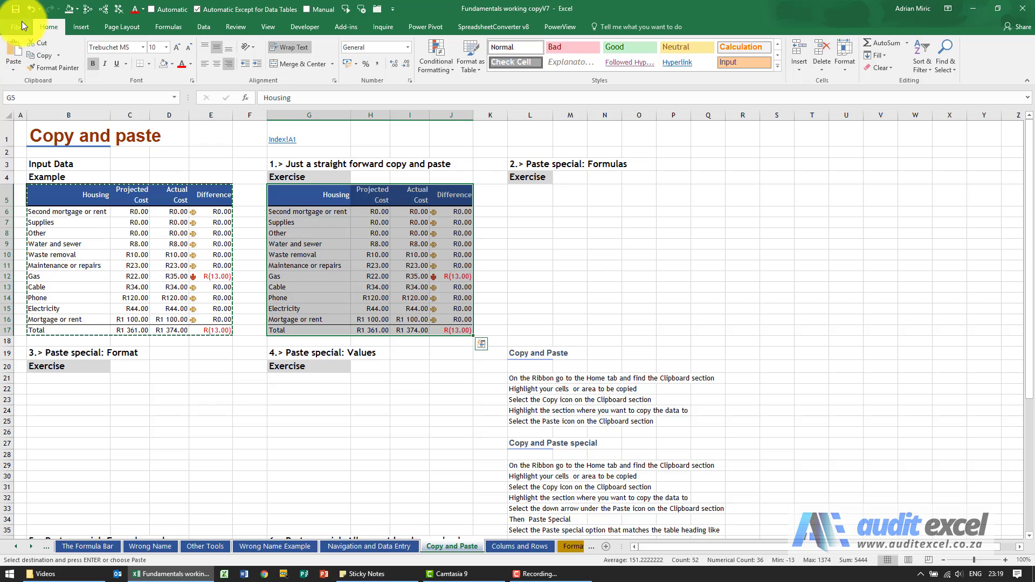
left_click(31, 9)
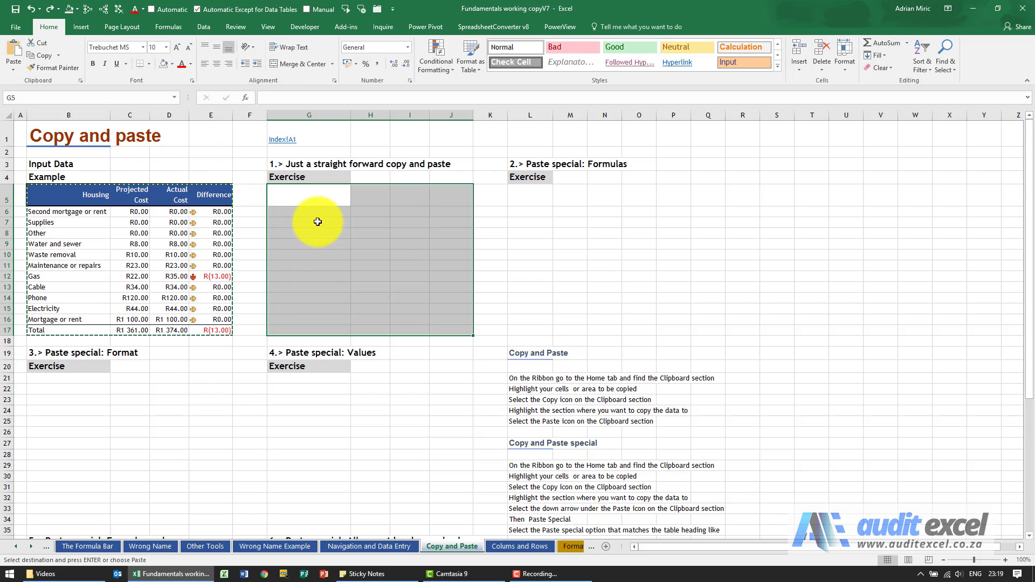
key("ctrl+v")
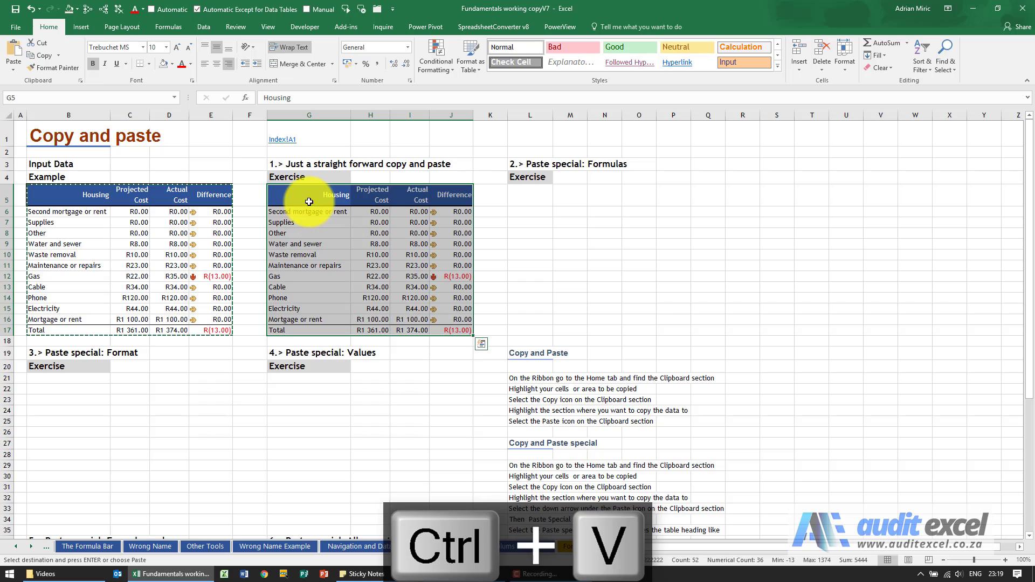
left_click(30, 13)
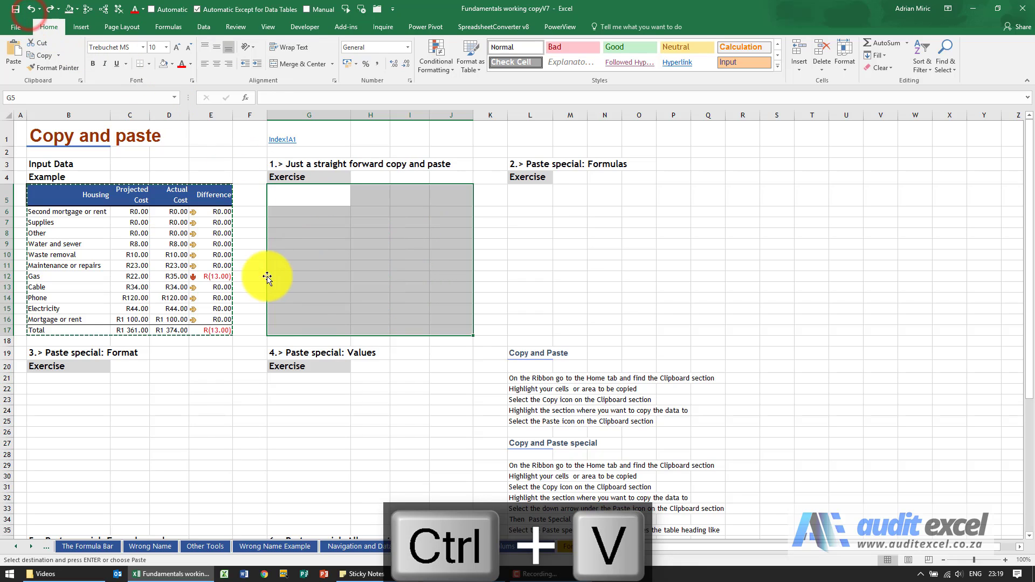
right_click(301, 200)
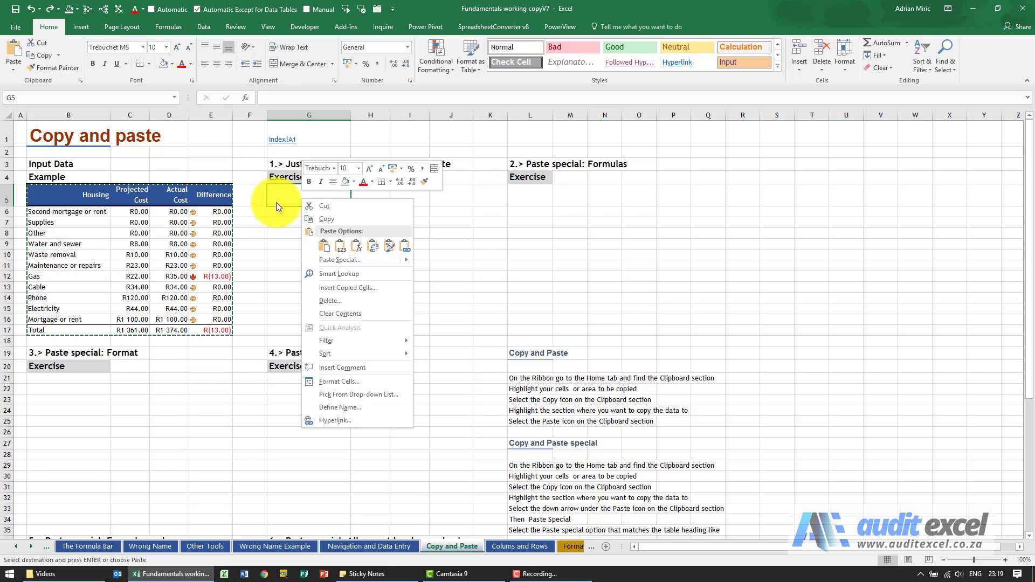
left_click(325, 246)
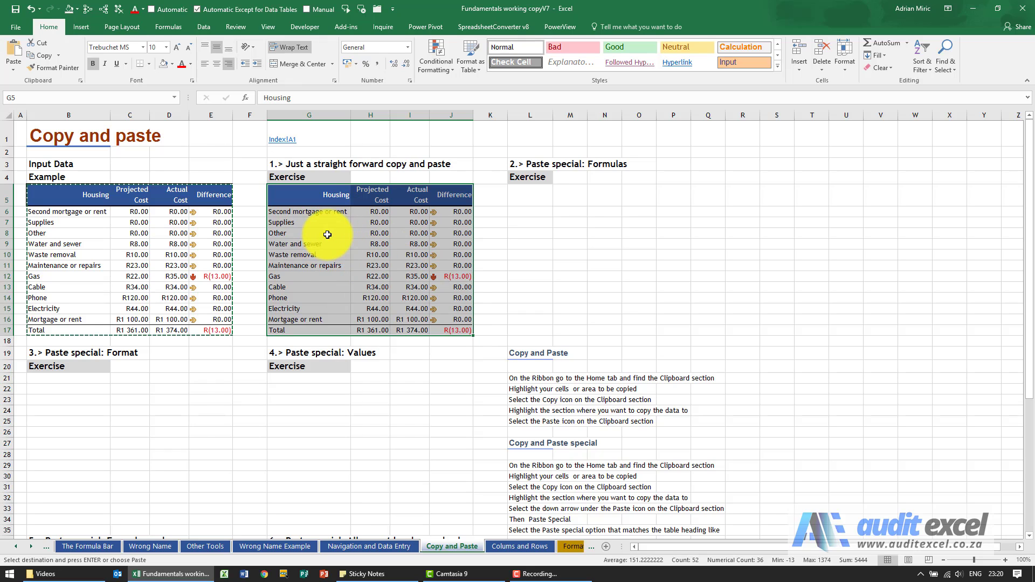
left_click_drag(81, 194, 214, 336)
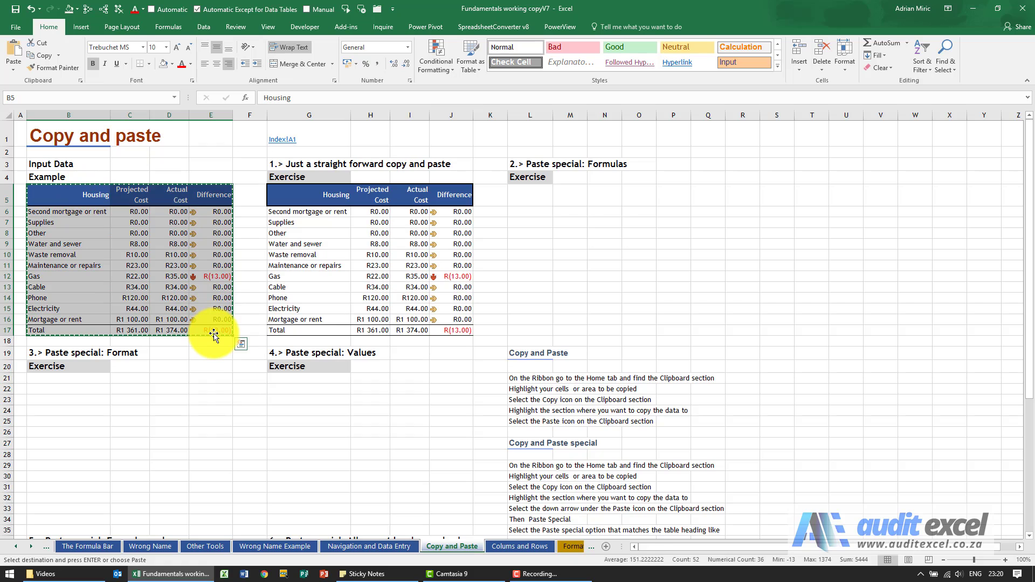
left_click(296, 195)
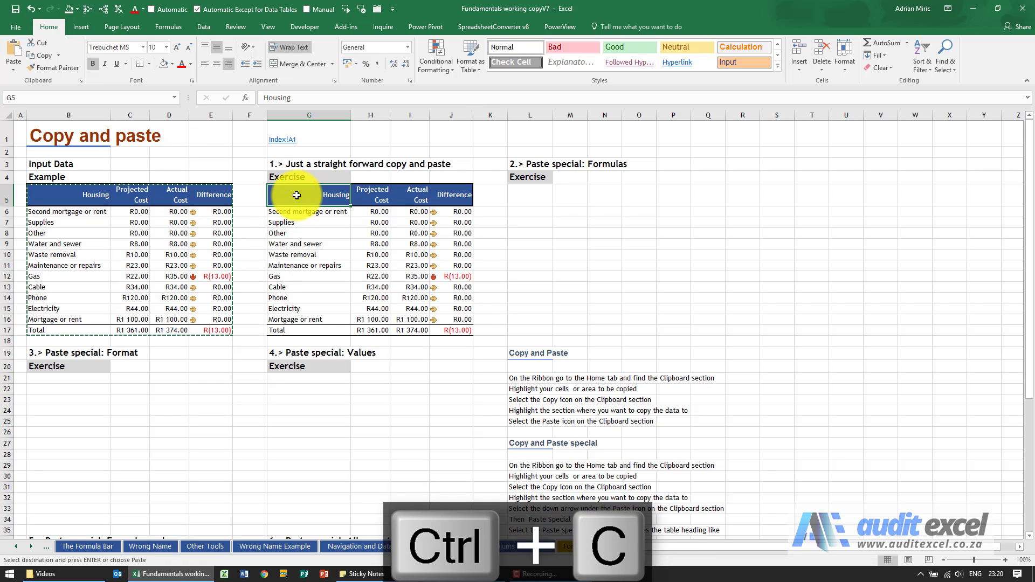
key("ctrl+v")
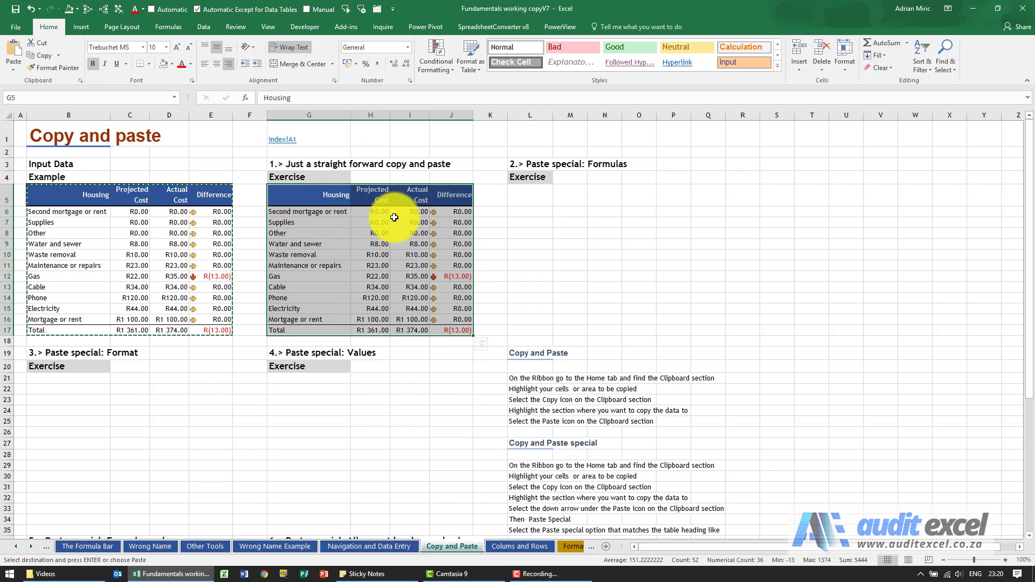
left_click(71, 222)
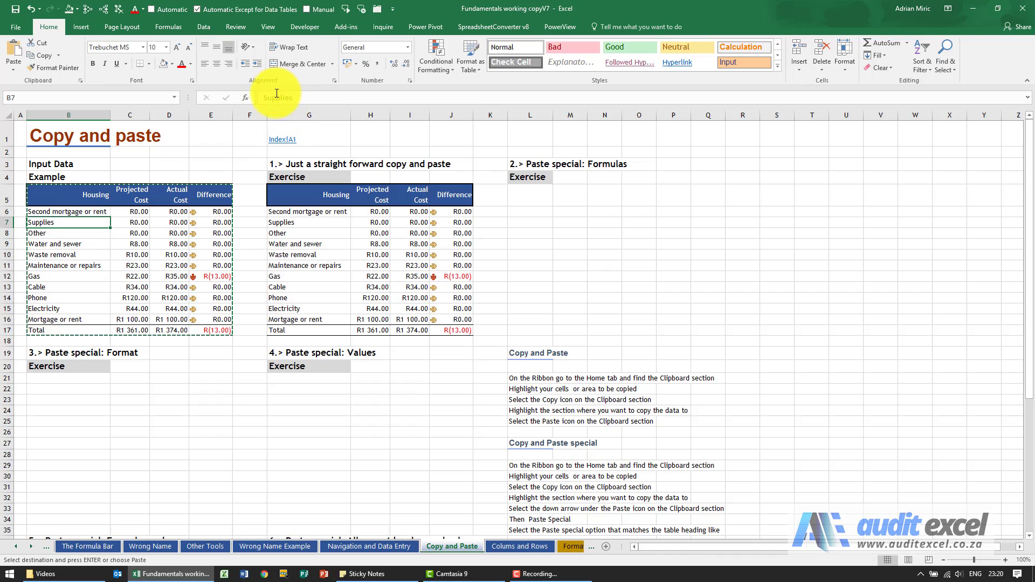
left_click(293, 222)
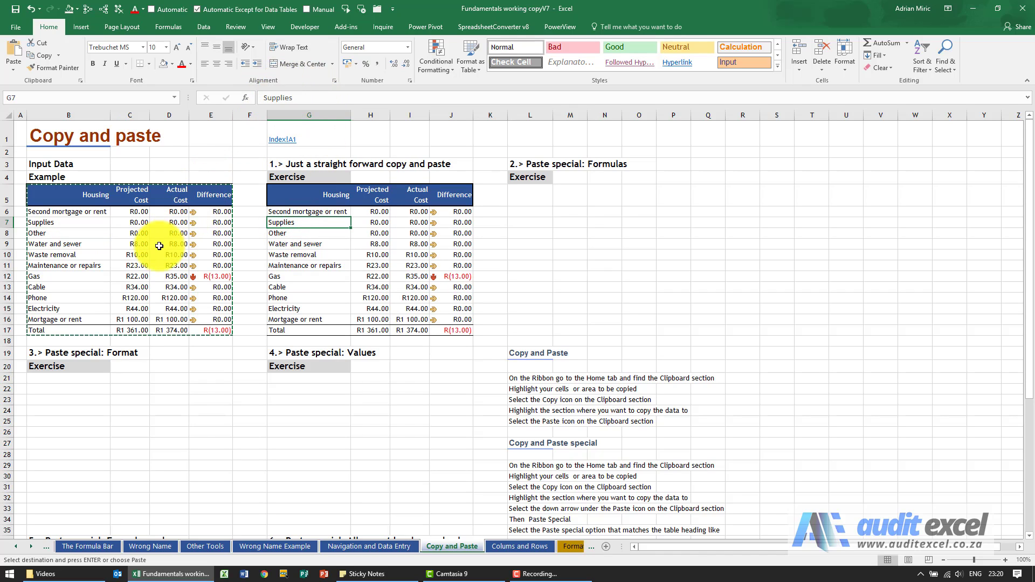
left_click(143, 254)
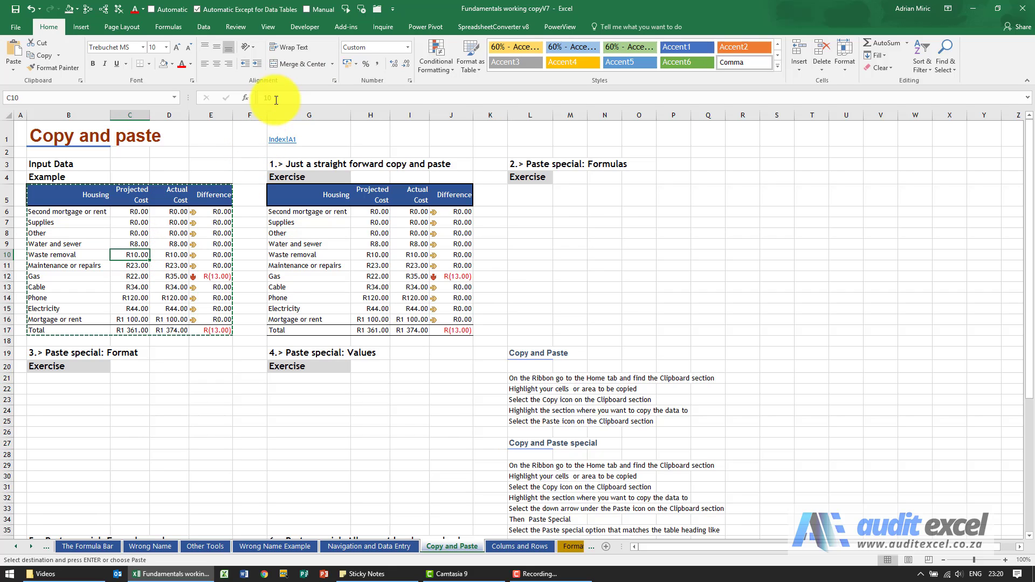
left_click(376, 257)
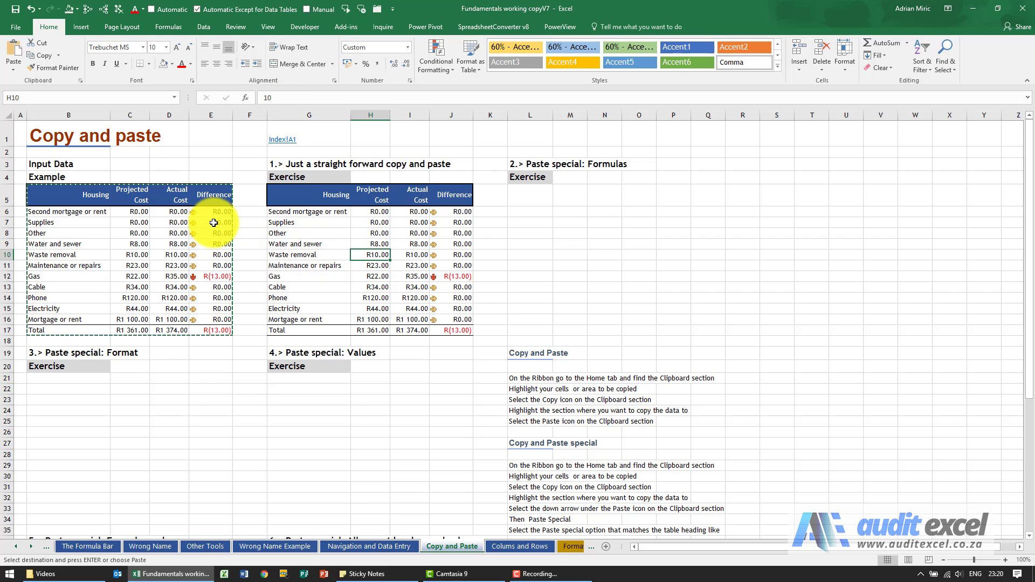
left_click(219, 275)
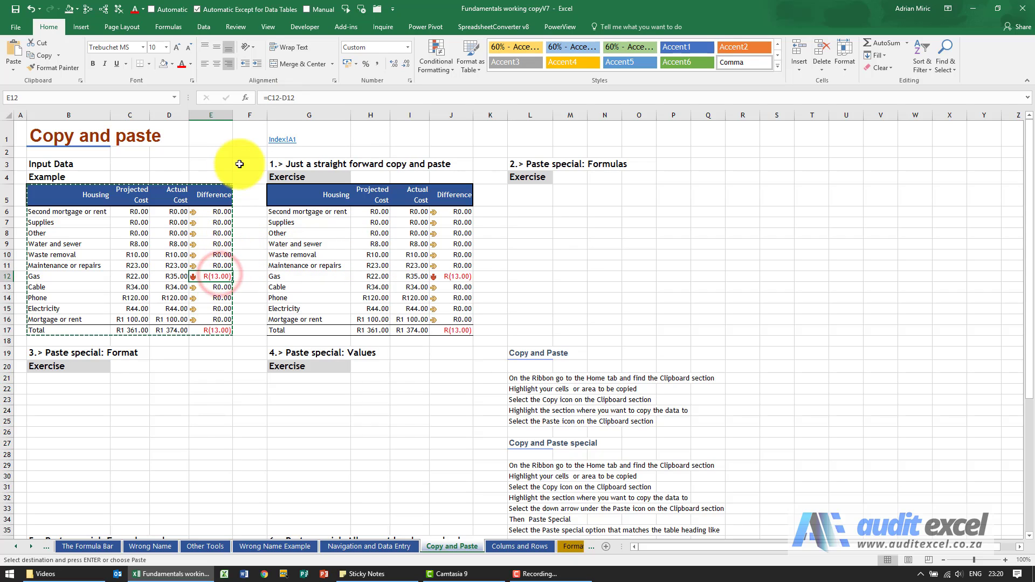
left_click(85, 10)
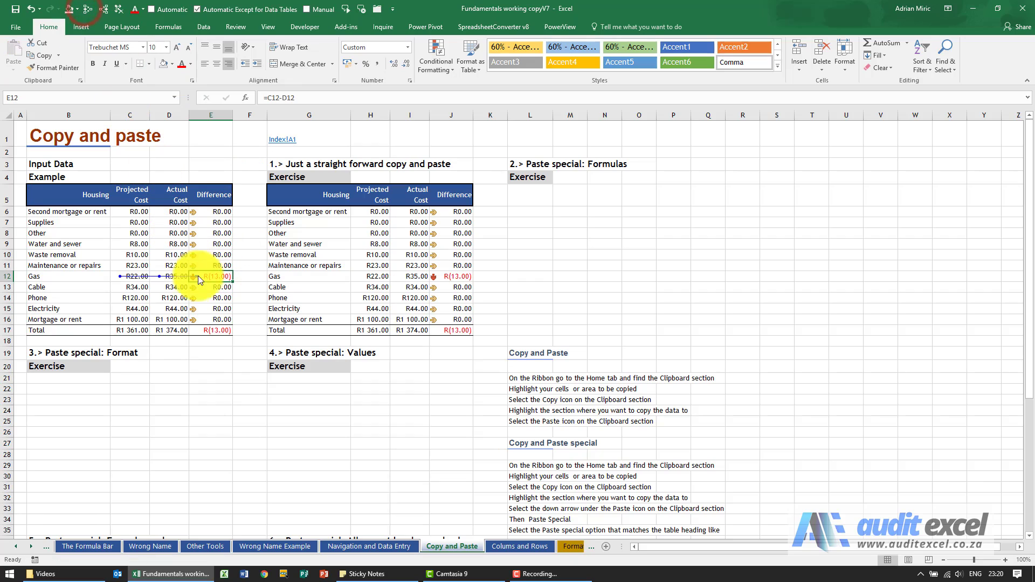
left_click(119, 10)
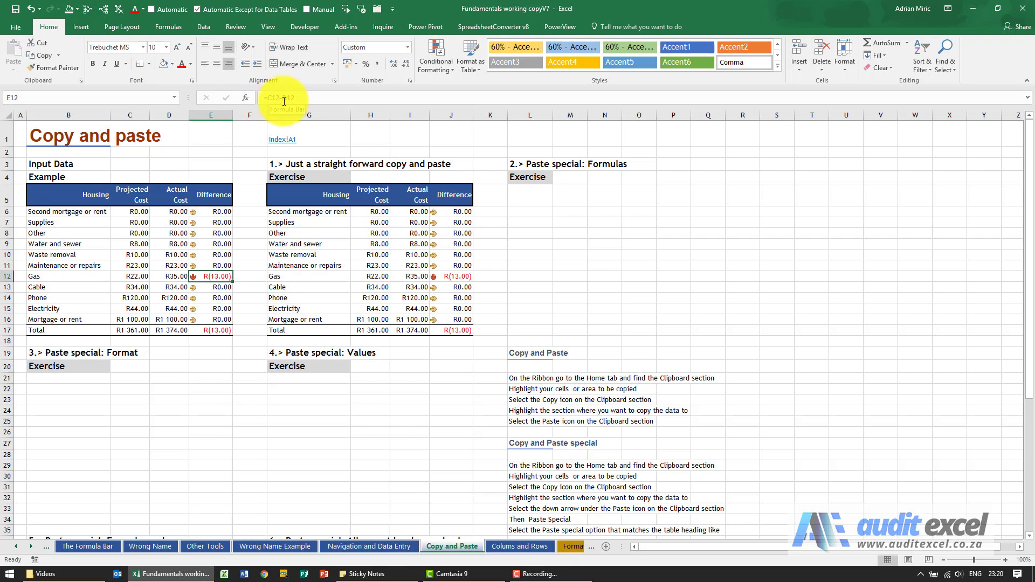
left_click(450, 277)
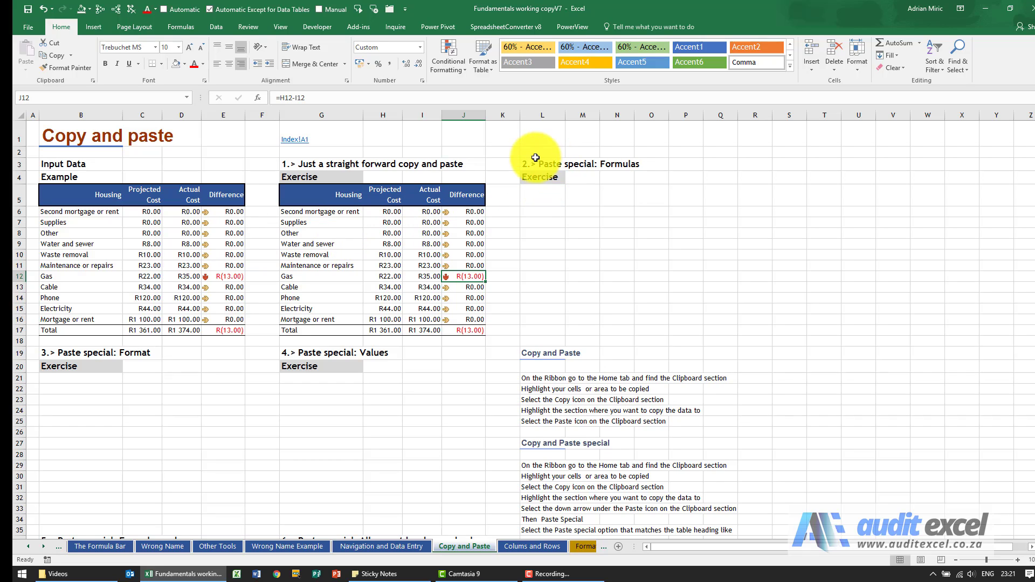
Select B5:E17 with Ctrl+Shift+Right/Down, copy it, and bring up Paste Special for L5
left_click(82, 198)
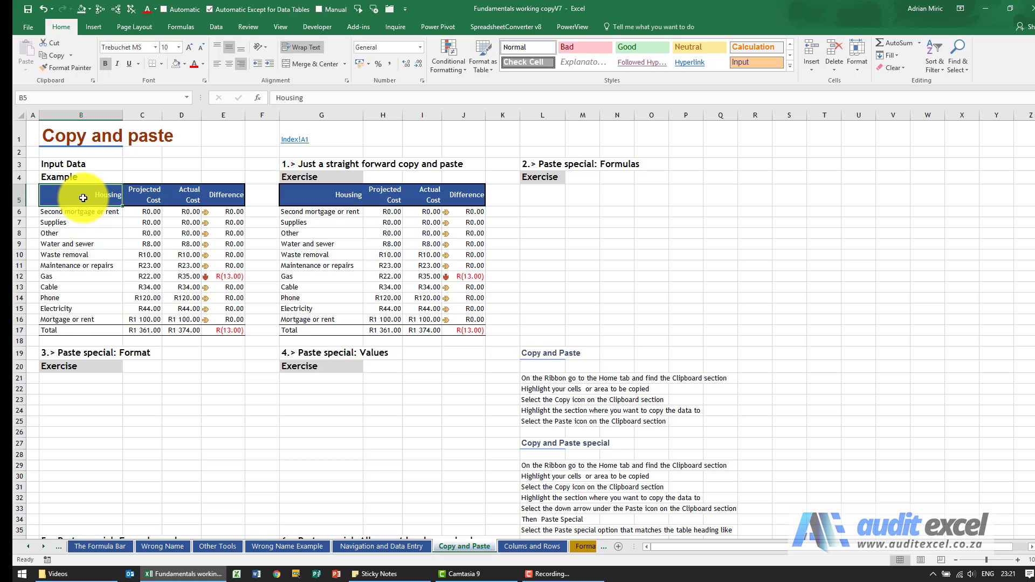
key("ctrl+shift+Right")
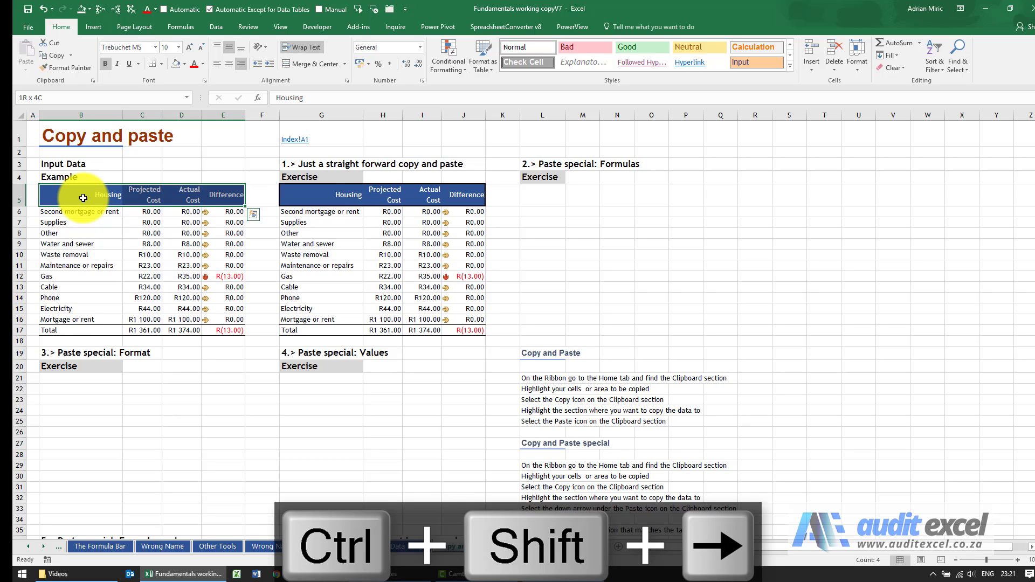
key("ctrl+shift+Down")
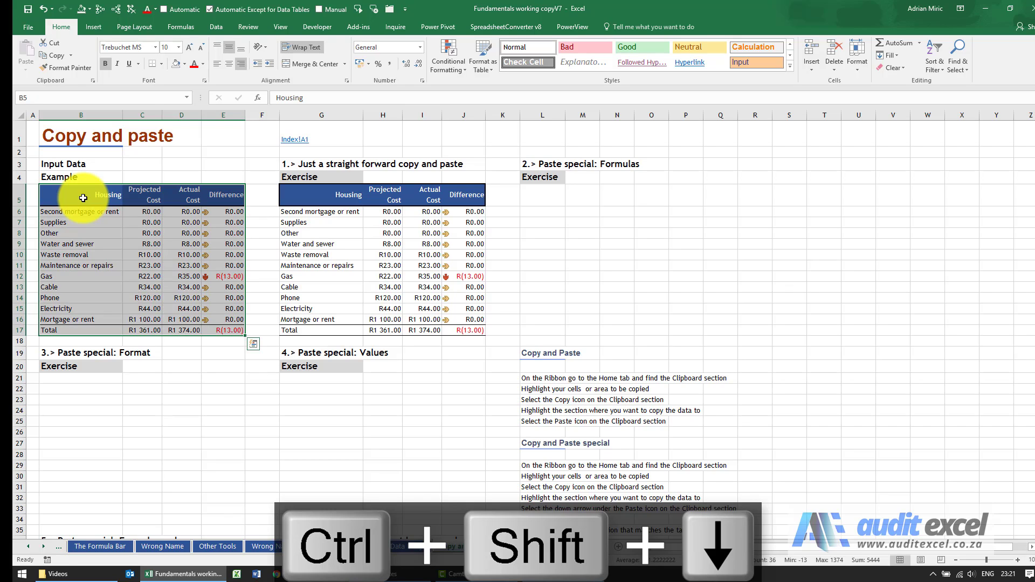
key("ctrl+c")
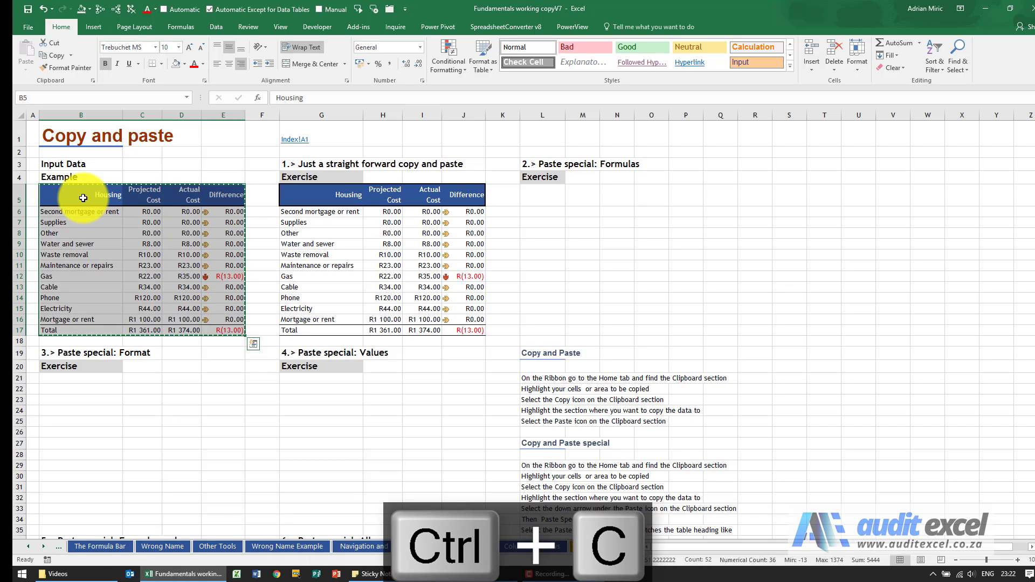
left_click(540, 198)
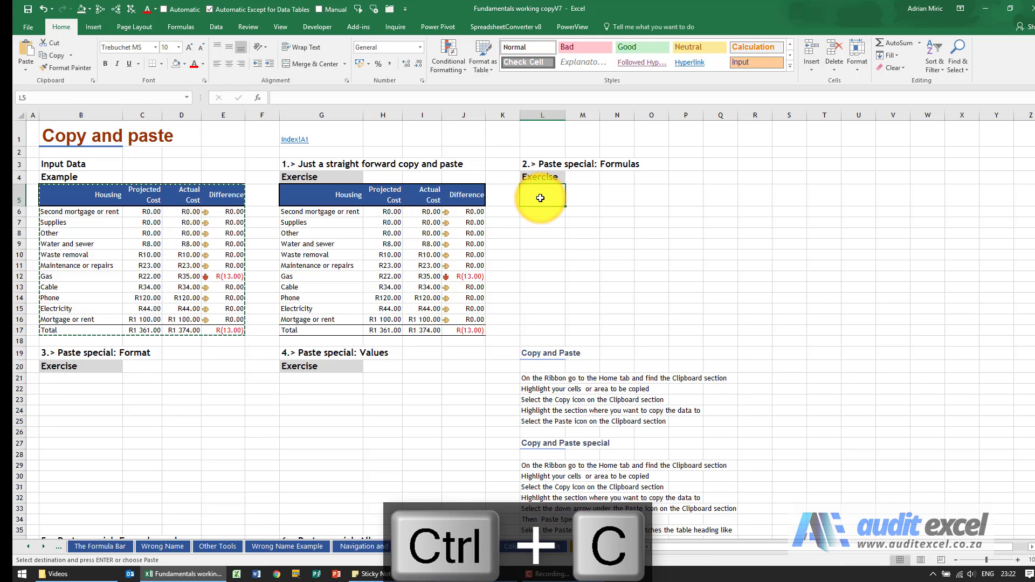
left_click(20, 73)
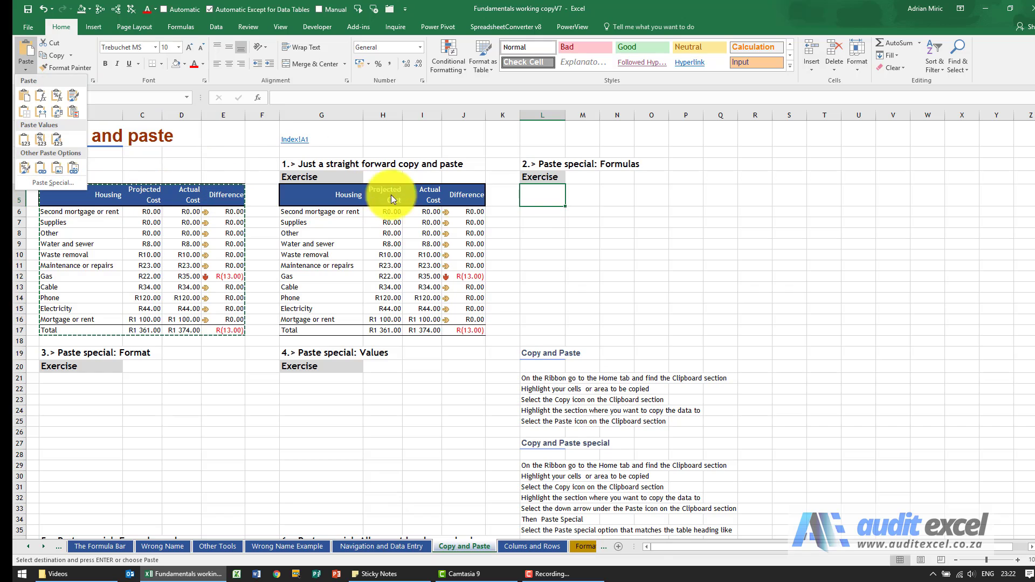
right_click(540, 192)
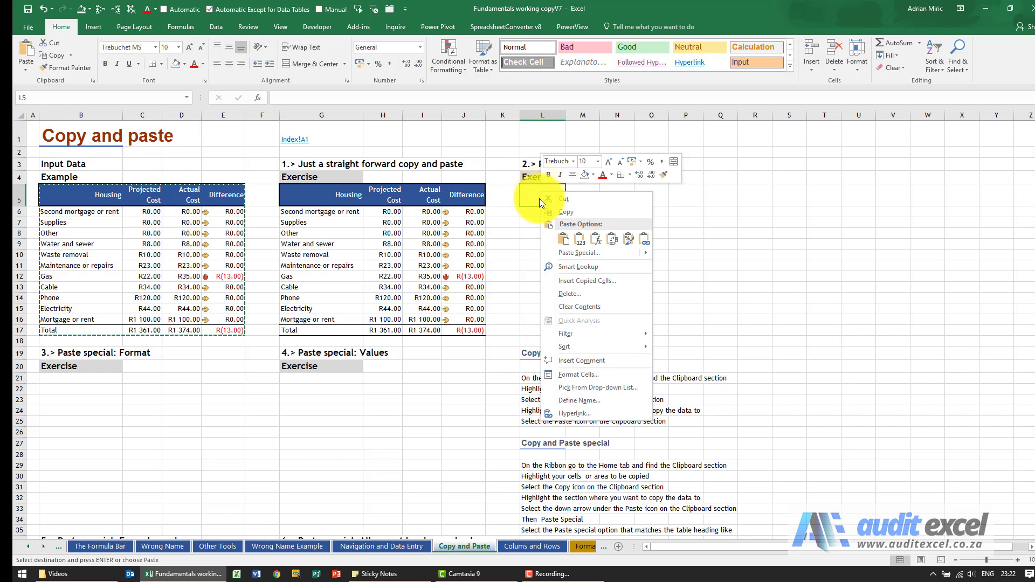
mouse_move(572, 252)
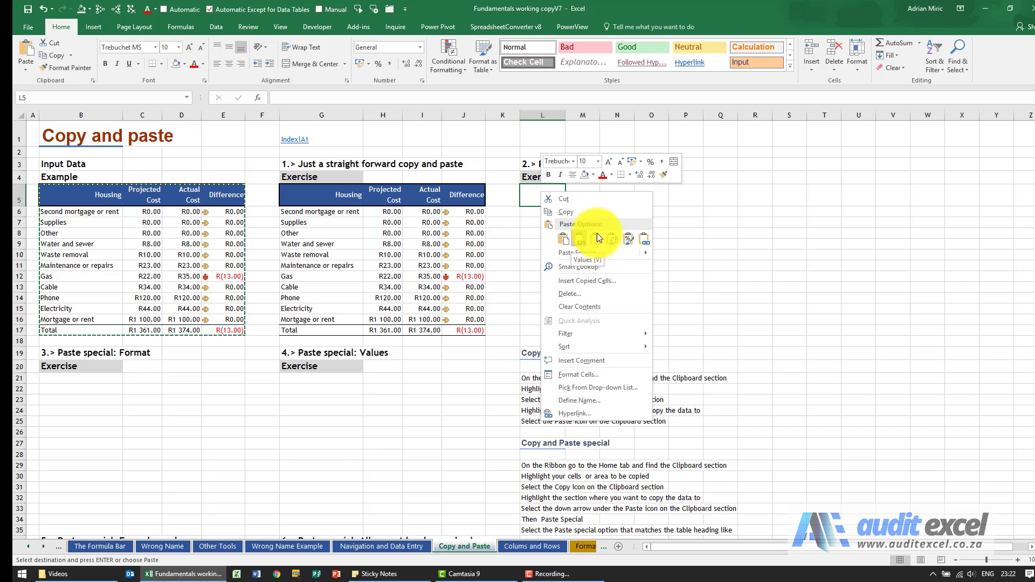
Paste the table at L5 as Formulas only via the Paste Special dialog
left_click(571, 250)
left_click_drag(542, 167, 342, 239)
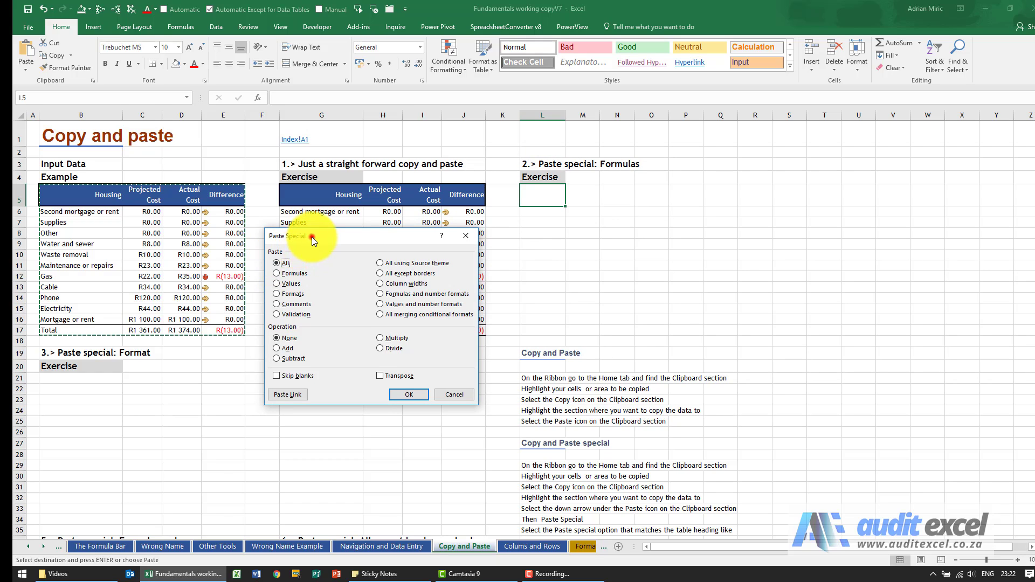
left_click_drag(311, 237, 312, 332)
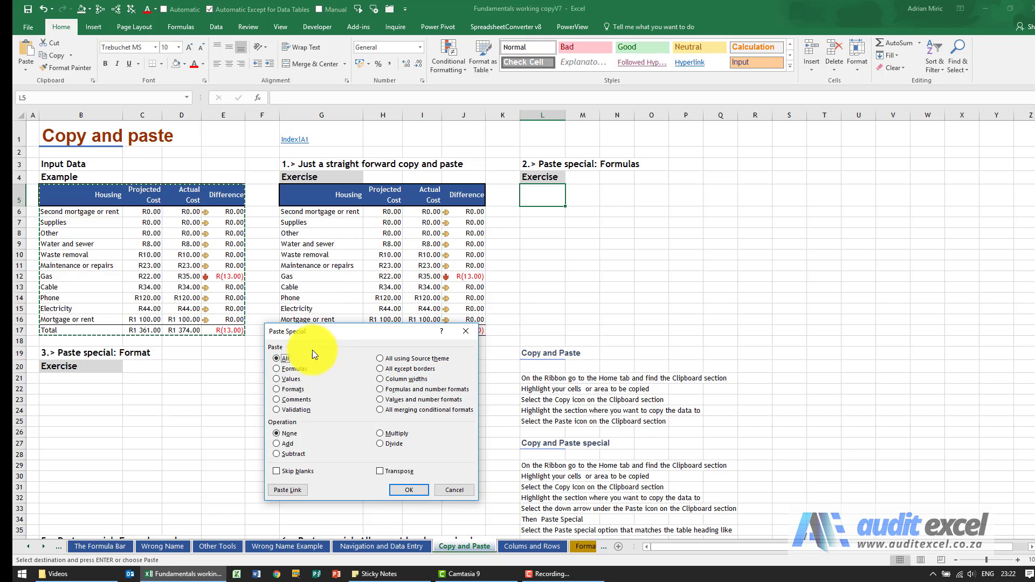
left_click(279, 368)
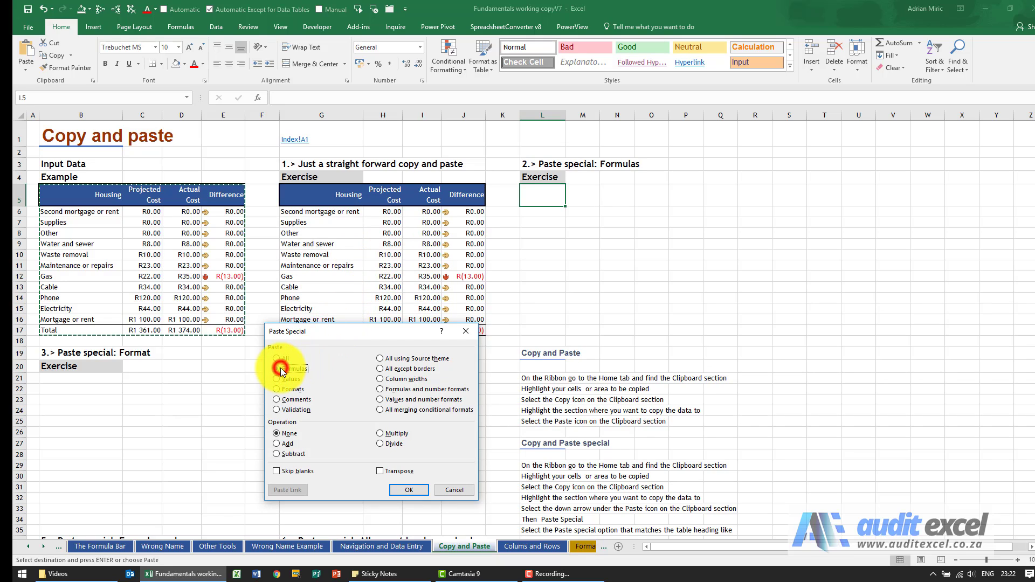
left_click(410, 490)
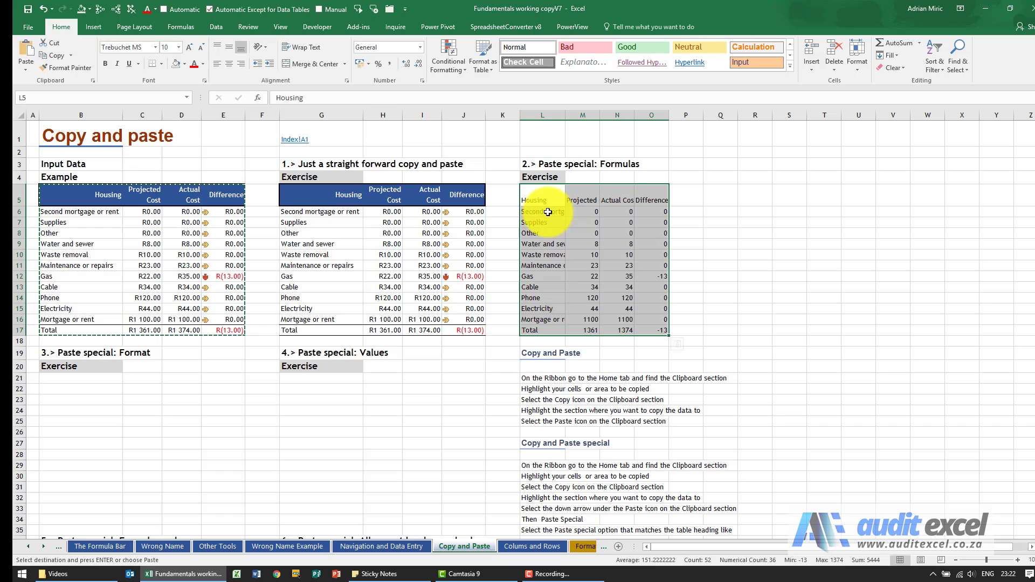
Check L6, M6, the original J6 and the pasted =M6-N6 formula in O6
left_click(547, 212)
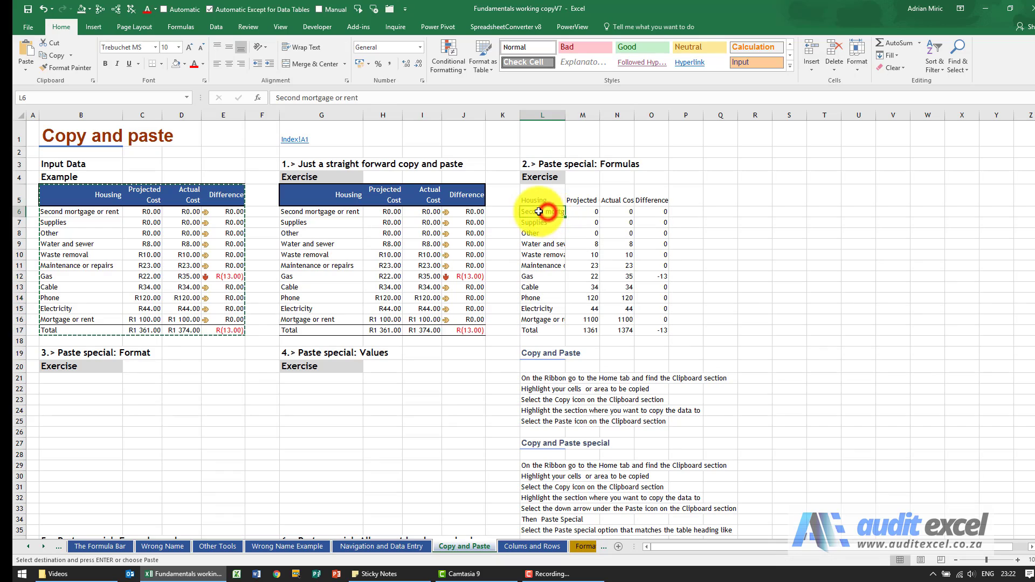
left_click(575, 211)
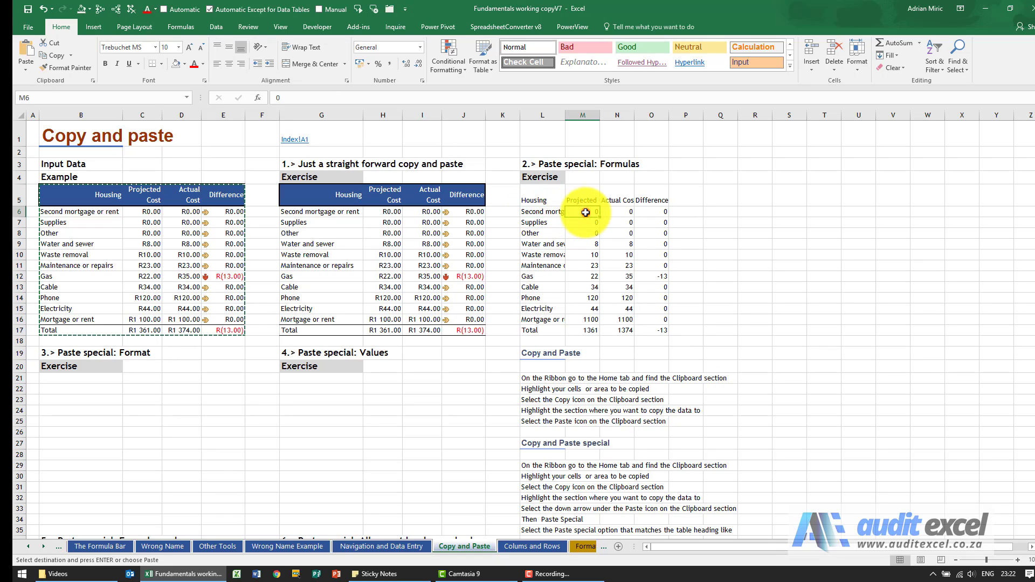
left_click(654, 212)
left_click(476, 212)
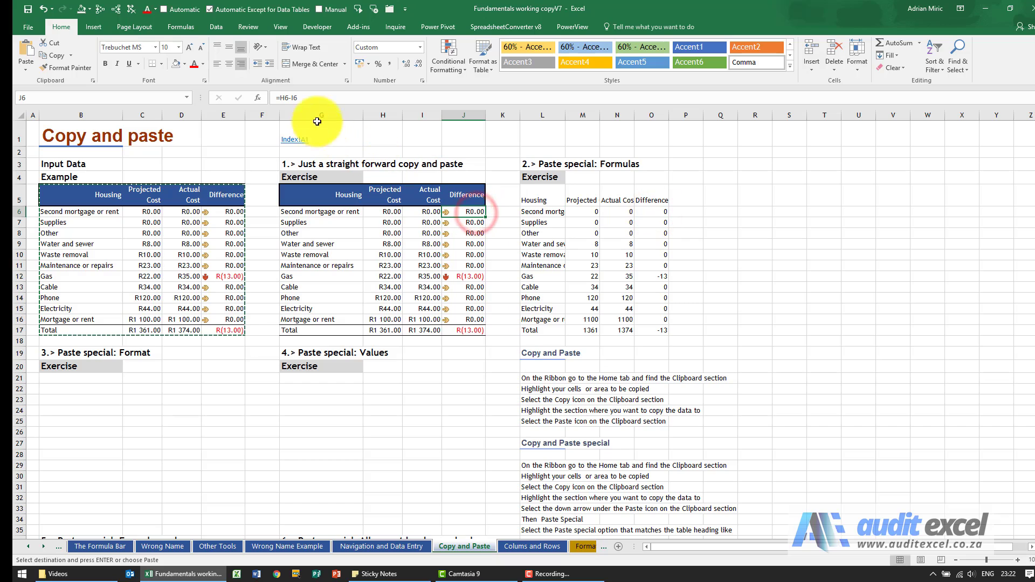
left_click(651, 213)
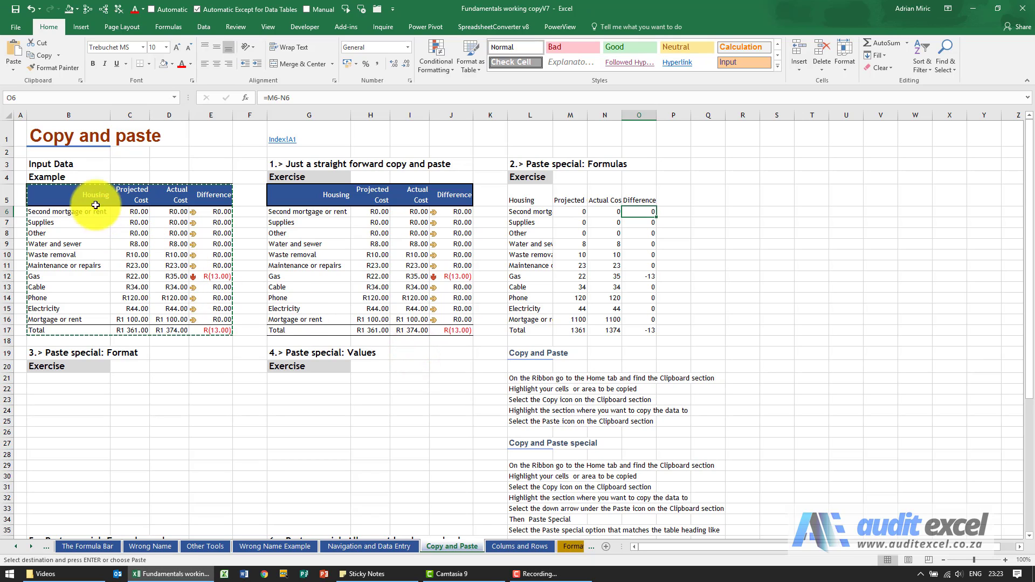
Paste only the formatting of B5:E17 into B21 using Paste Special Formats
left_click_drag(96, 205, 204, 328)
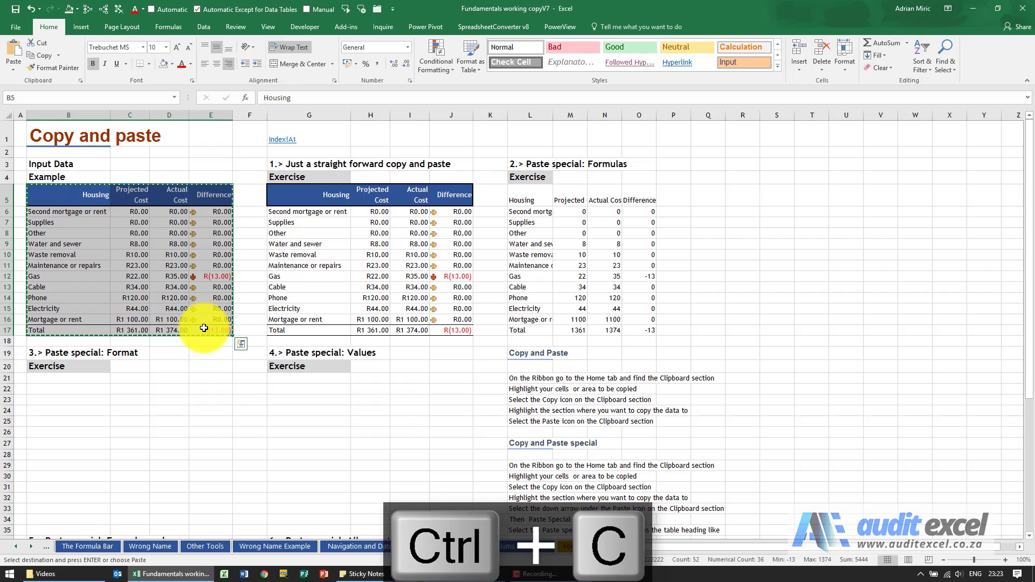
left_click(67, 382)
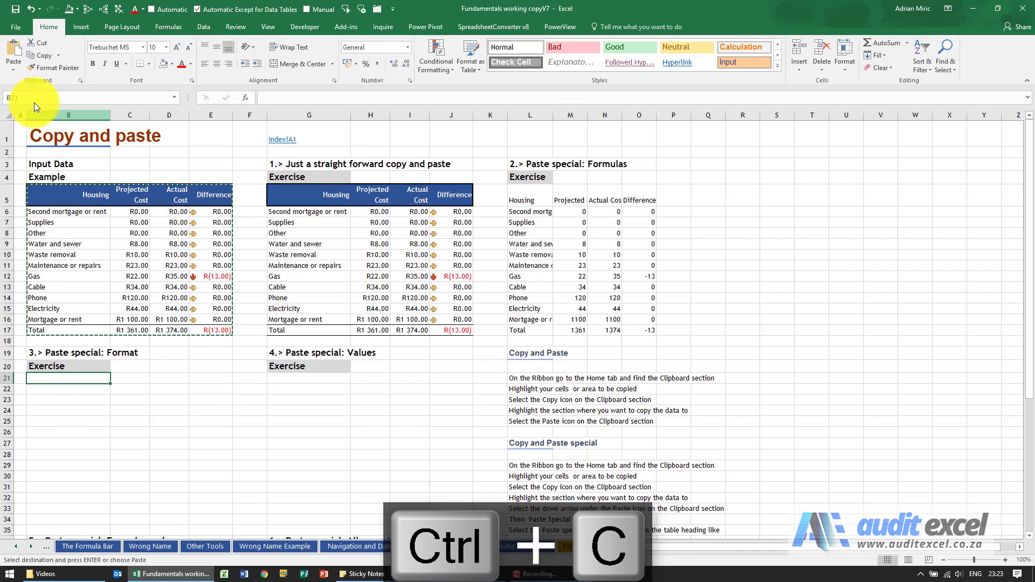
left_click(12, 69)
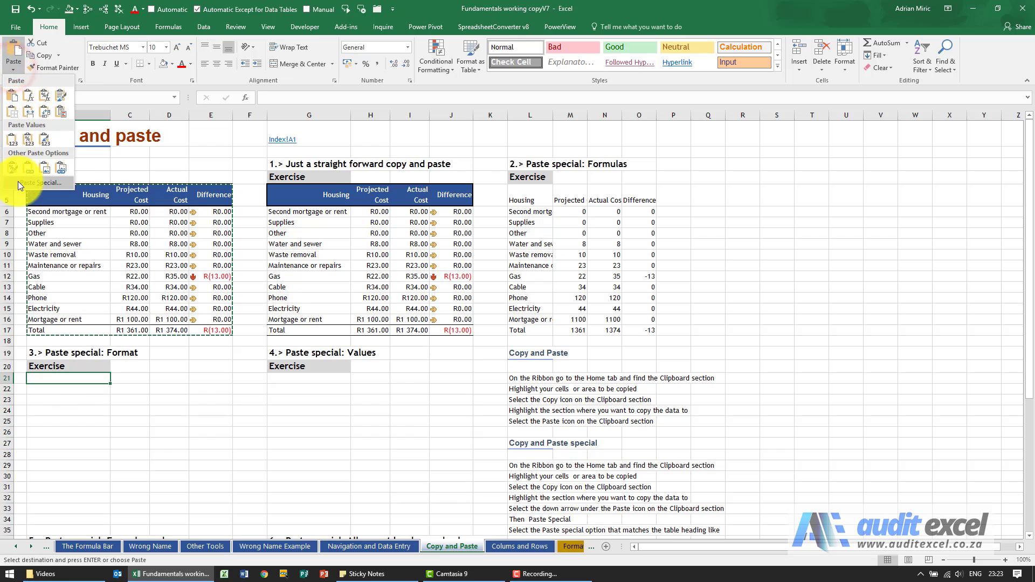
left_click(18, 181)
left_click_drag(95, 353, 294, 327)
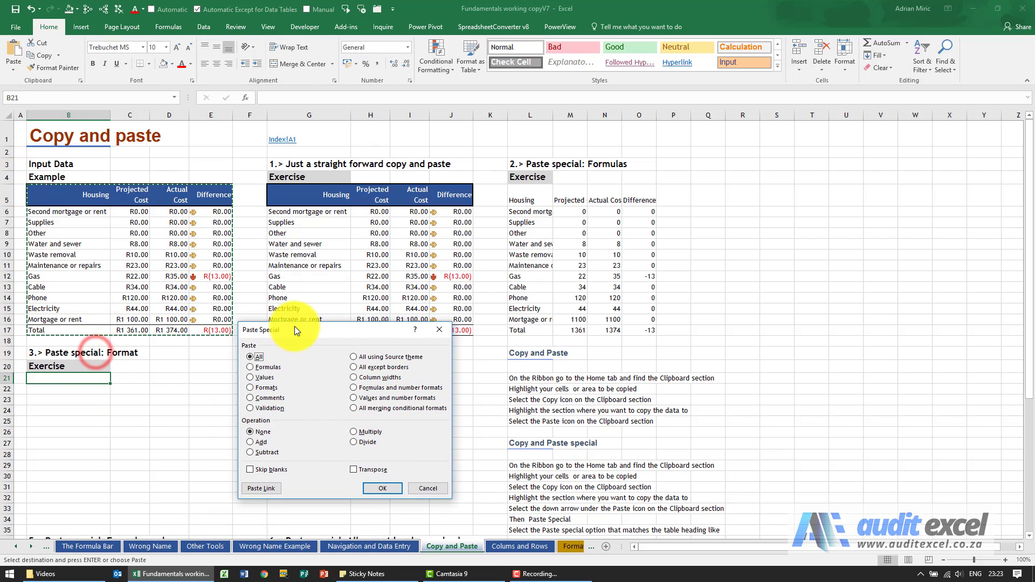
left_click(253, 389)
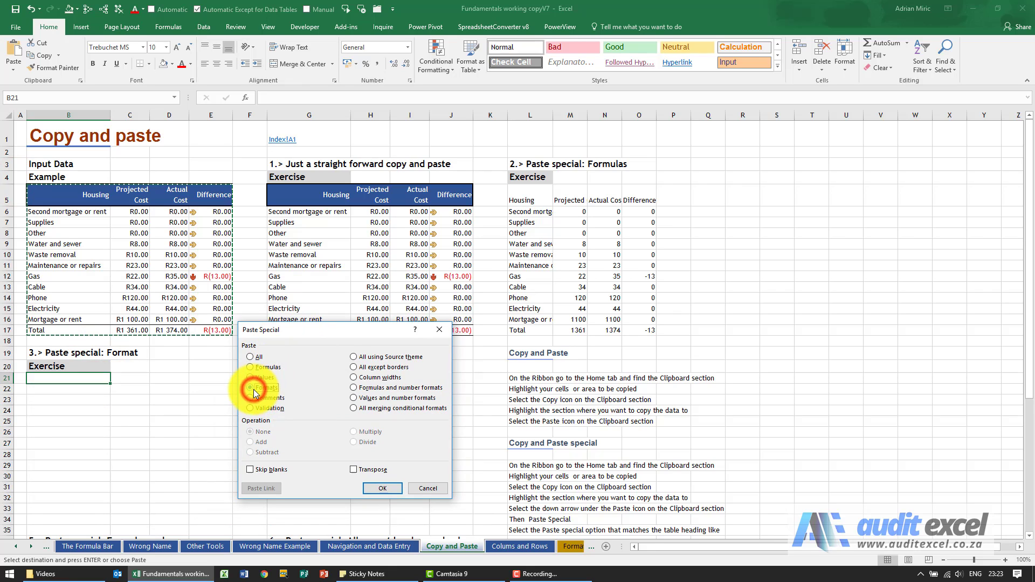
left_click(376, 488)
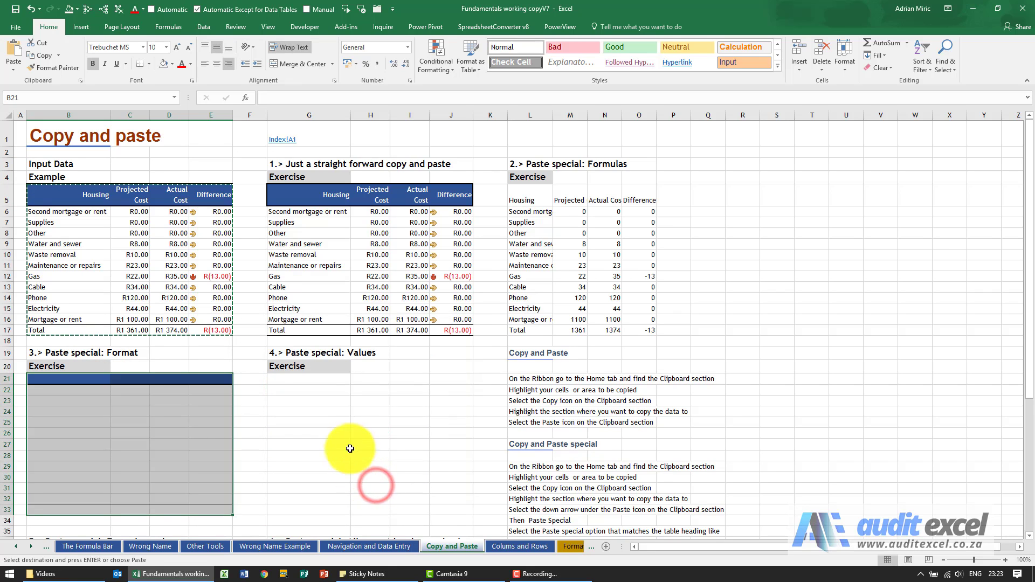
Enter Housing in B21, Supplies in B23 and 0 in C23 of the Format area
scroll(263, 391, "down", 1)
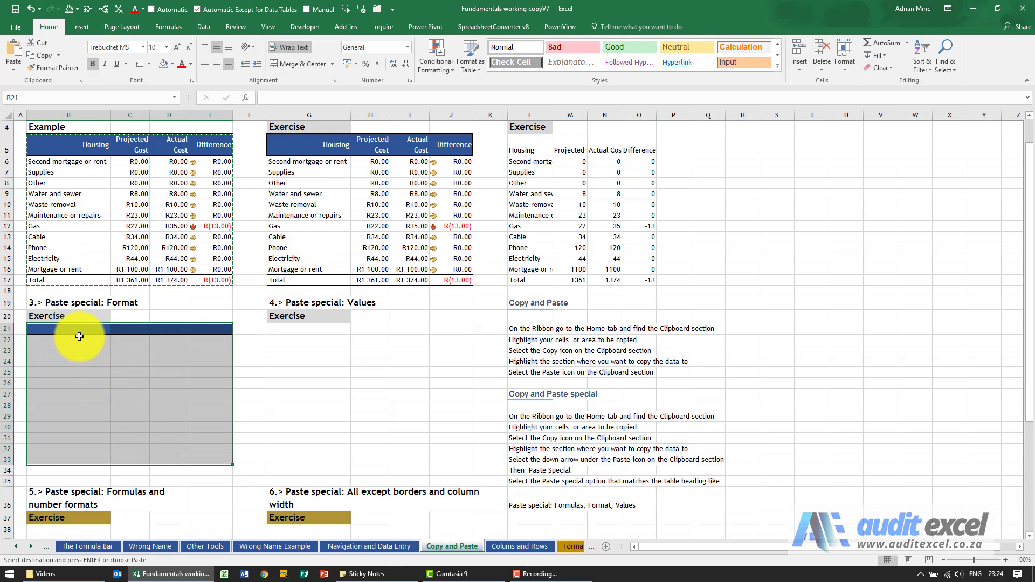
left_click(79, 332)
type("Housing")
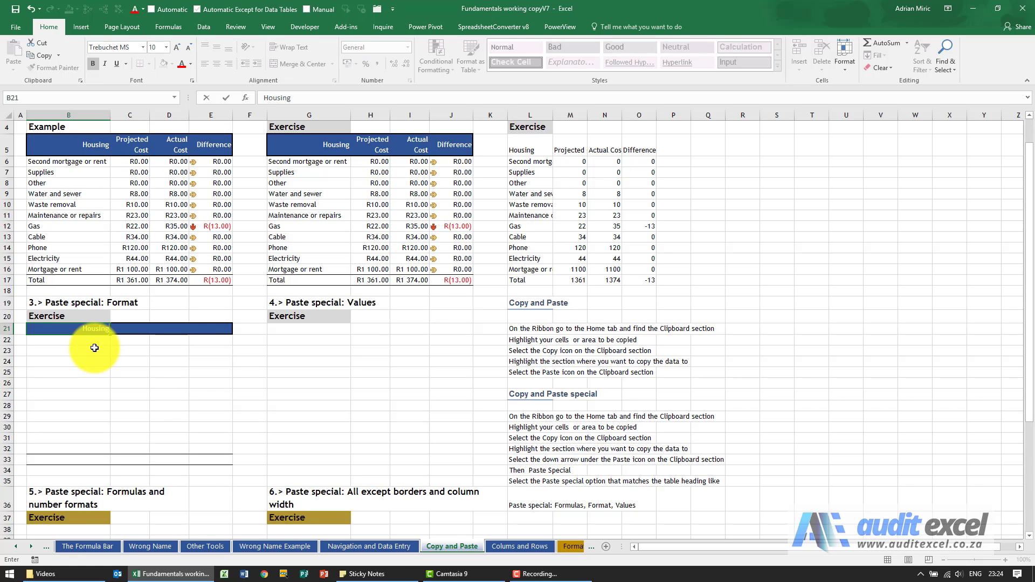
key("Return")
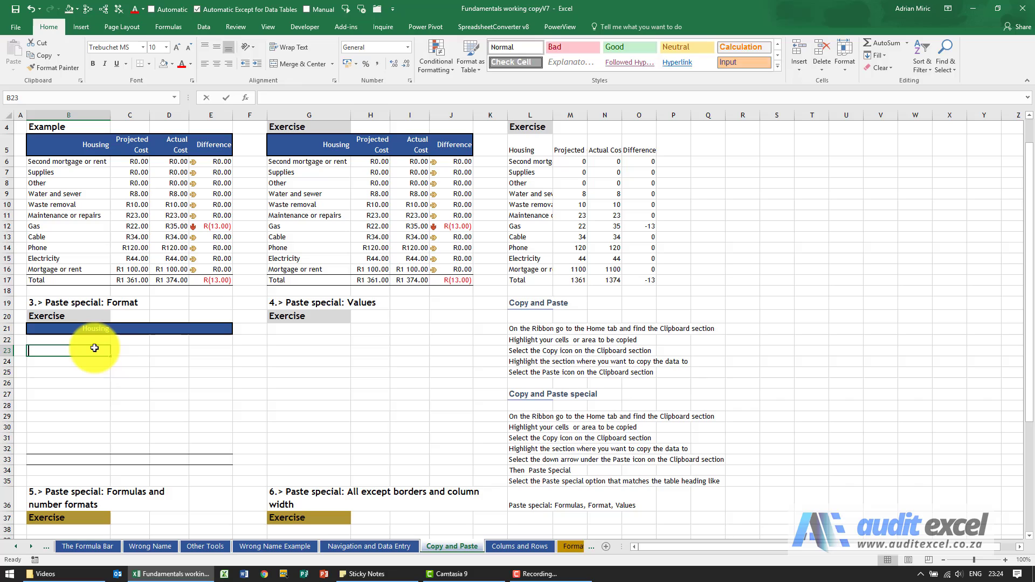
type("Suu")
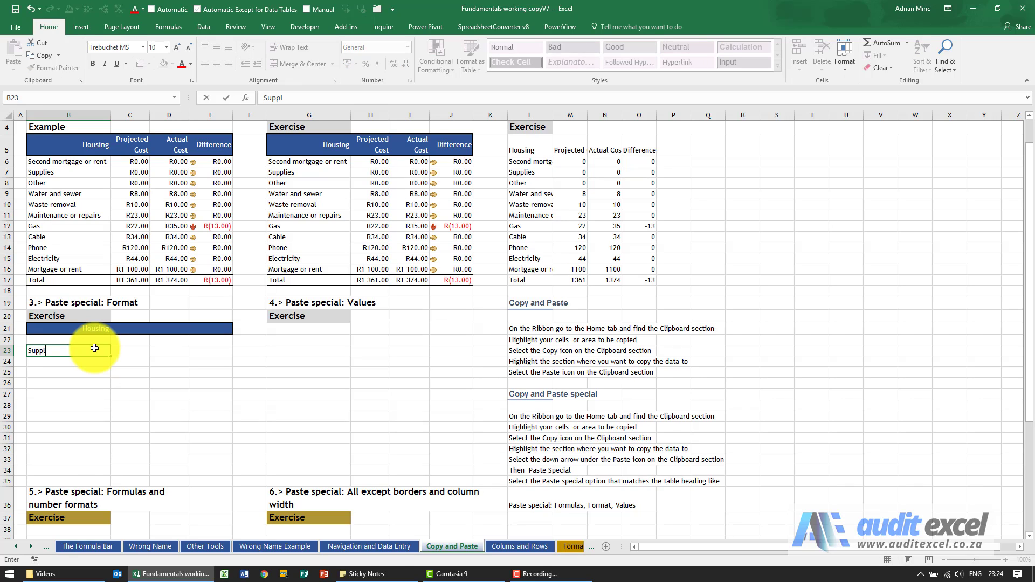
key("Tab")
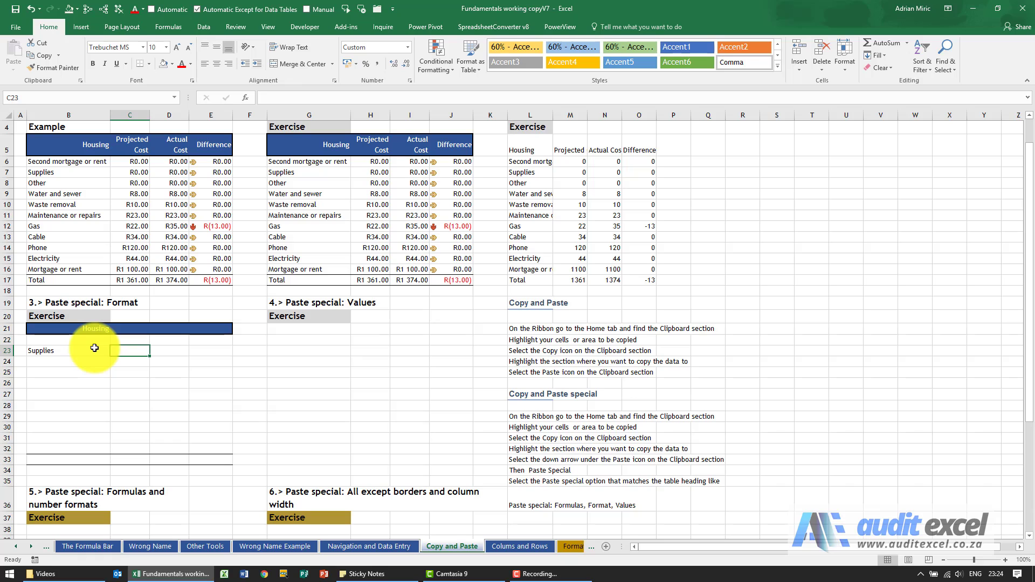
type("0")
key("Return")
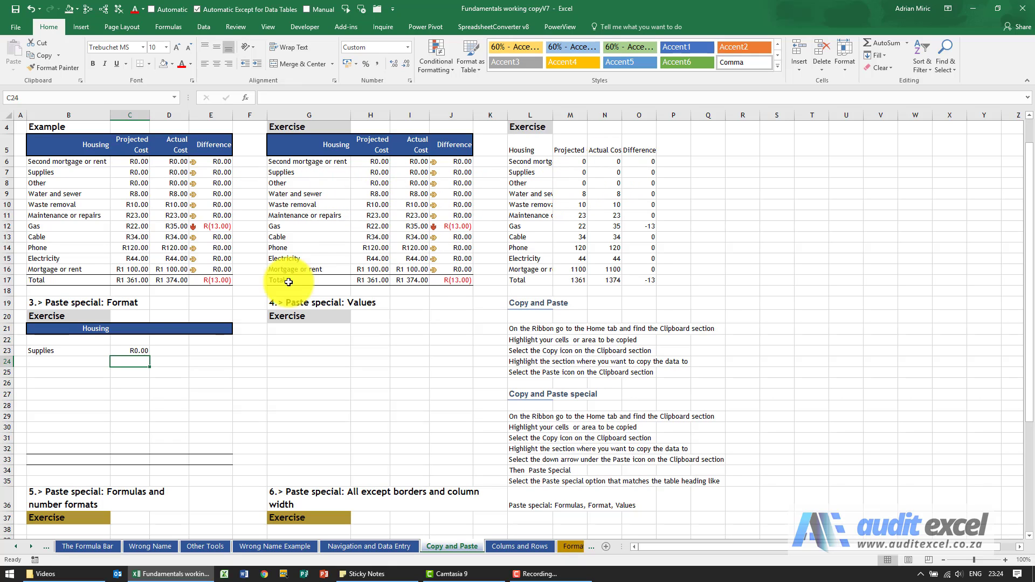
Enter 10 in D23 and a difference formula in E23 showing R(10.00)
left_click(130, 349)
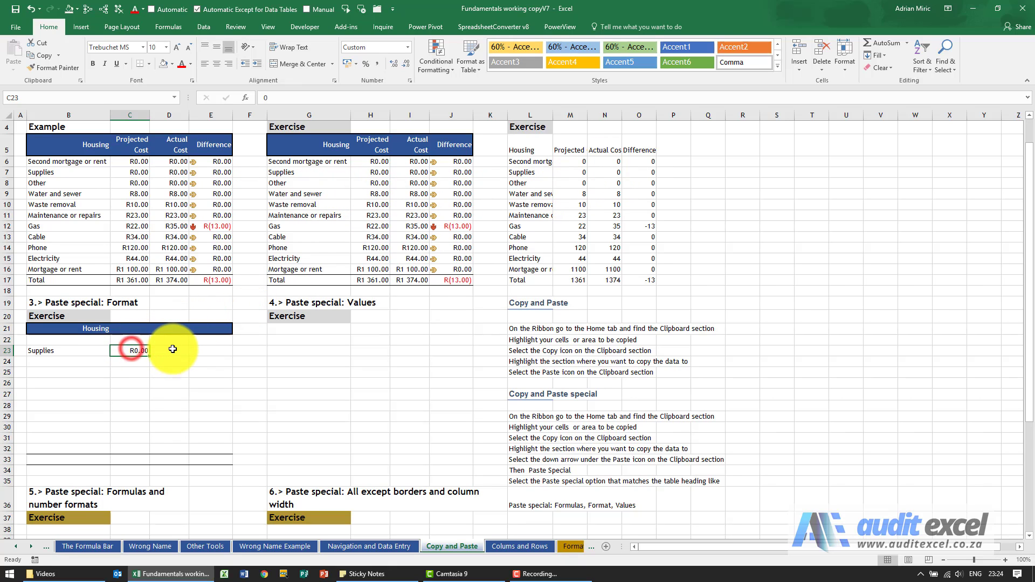
left_click(172, 349)
type("10")
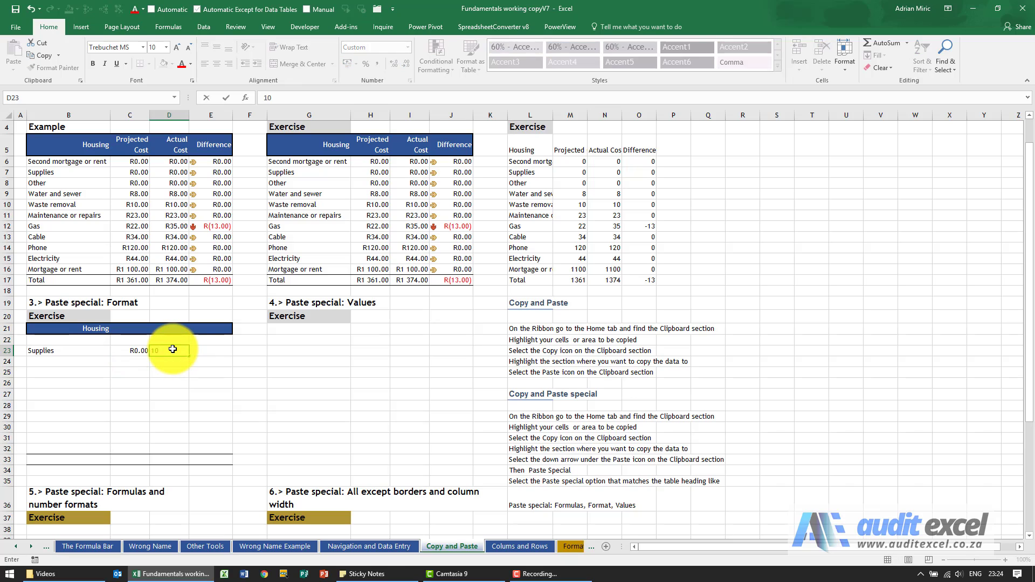
key("Return")
key("Tab")
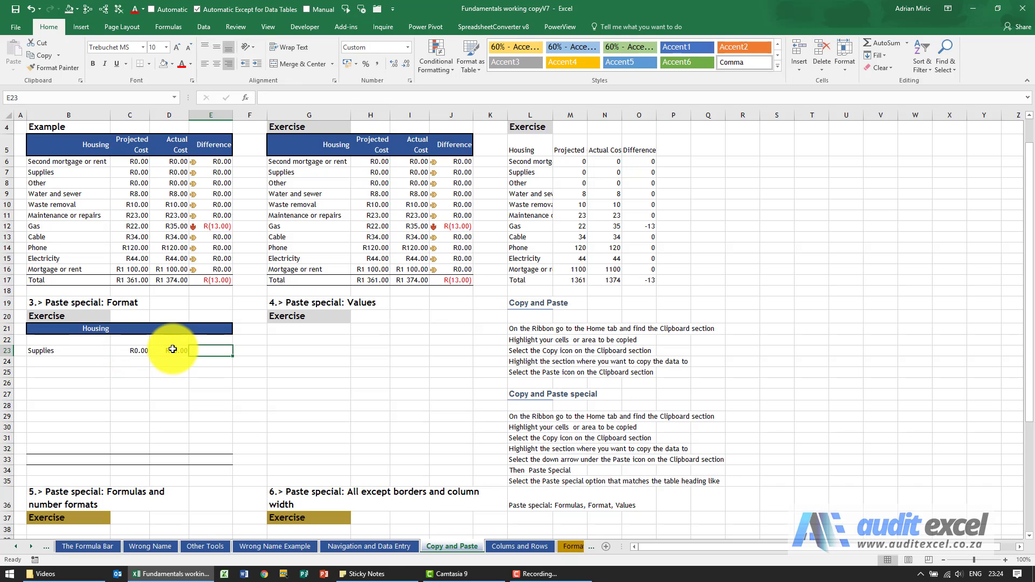
type("=")
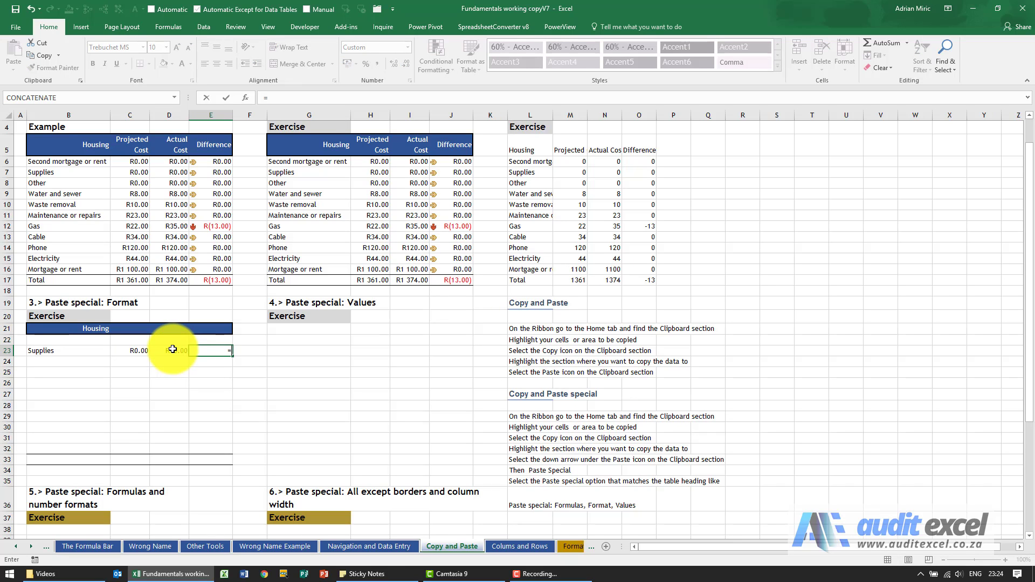
left_click(173, 349)
key("Return")
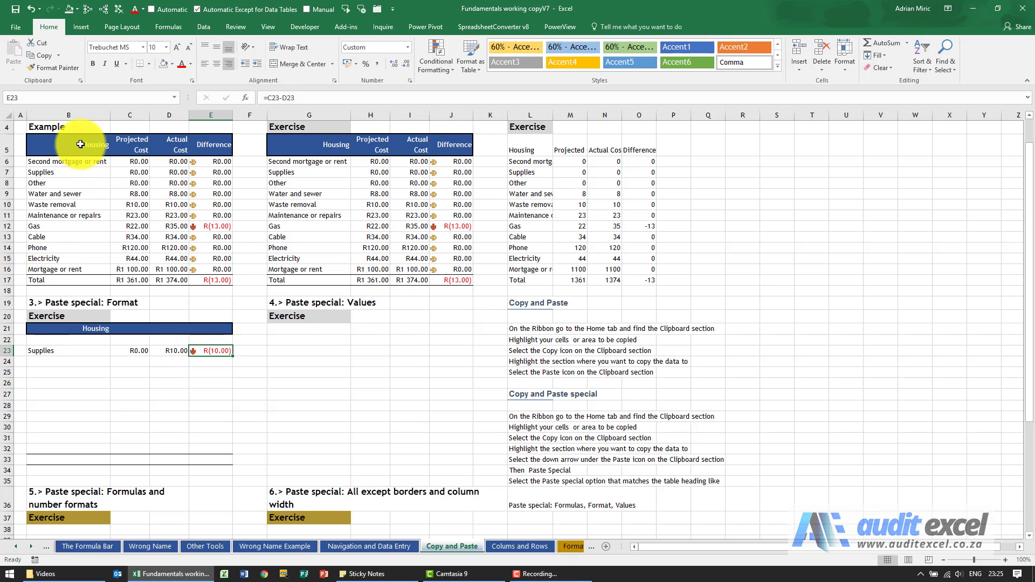
Copy the Example housing table B5:E17 and select G21 in the Values exercise
mouse_move(75, 145)
left_mouse_down()
mouse_move(197, 231)
mouse_move(209, 281)
left_mouse_up()
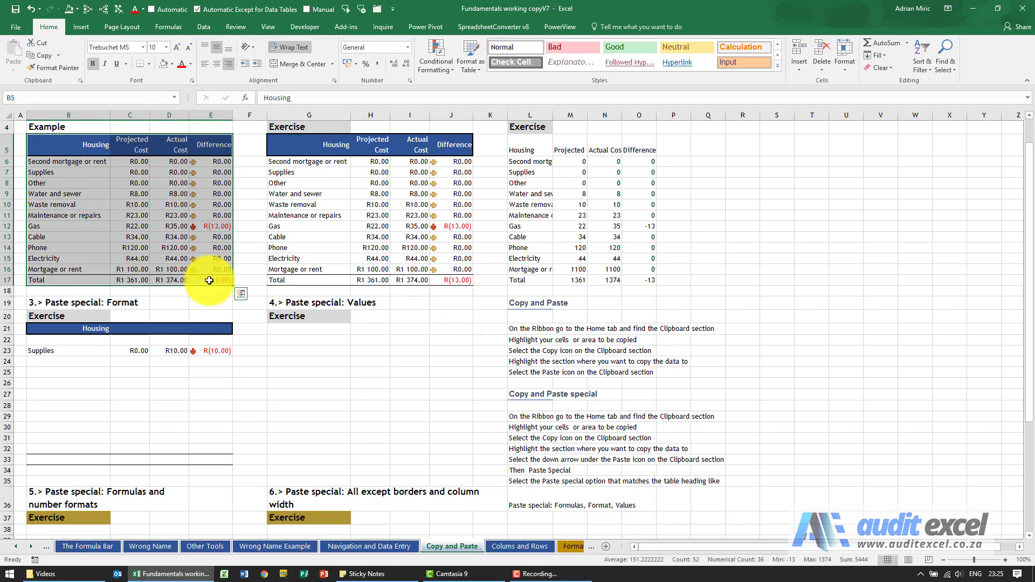
key("ctrl+c")
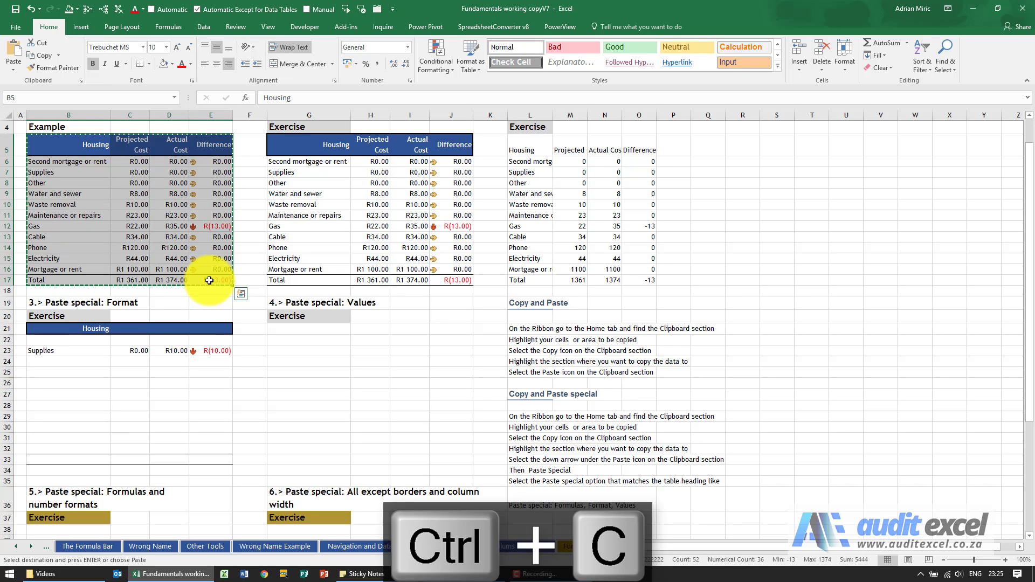
left_click(294, 329)
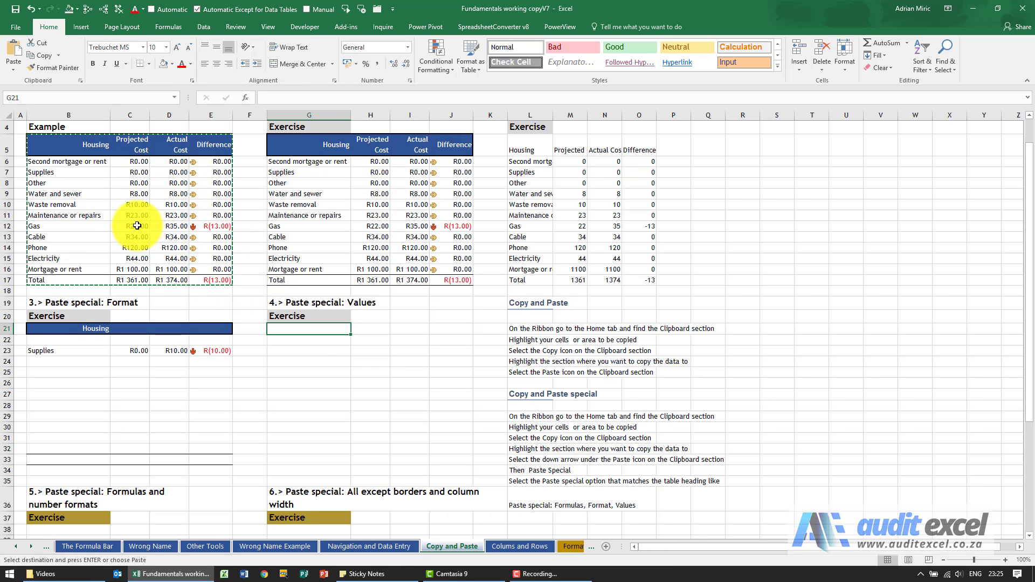
Change the Gas actual cost D12 to 34, undo back to 35, and reselect B5:E17
left_click(171, 226)
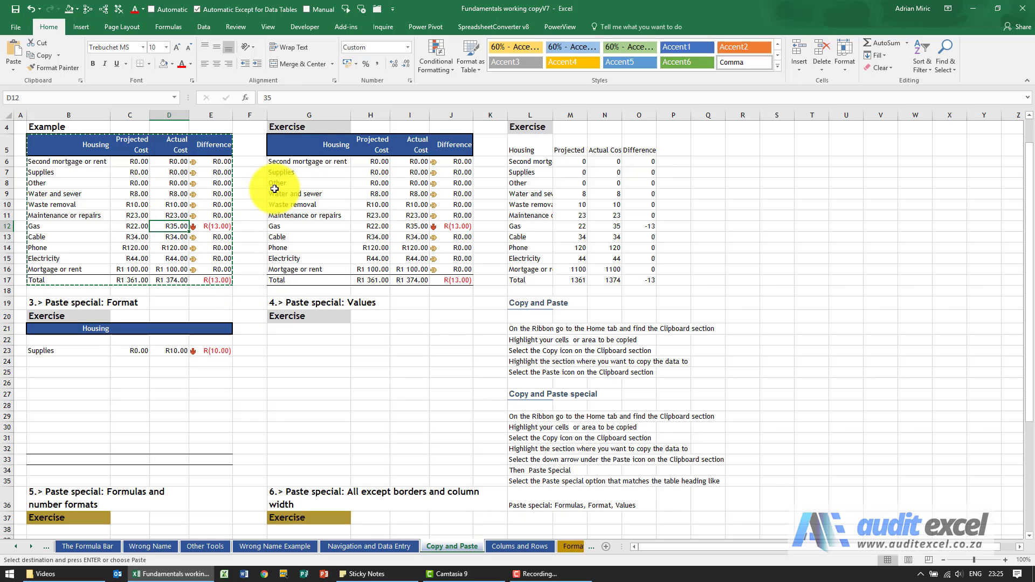
type("34")
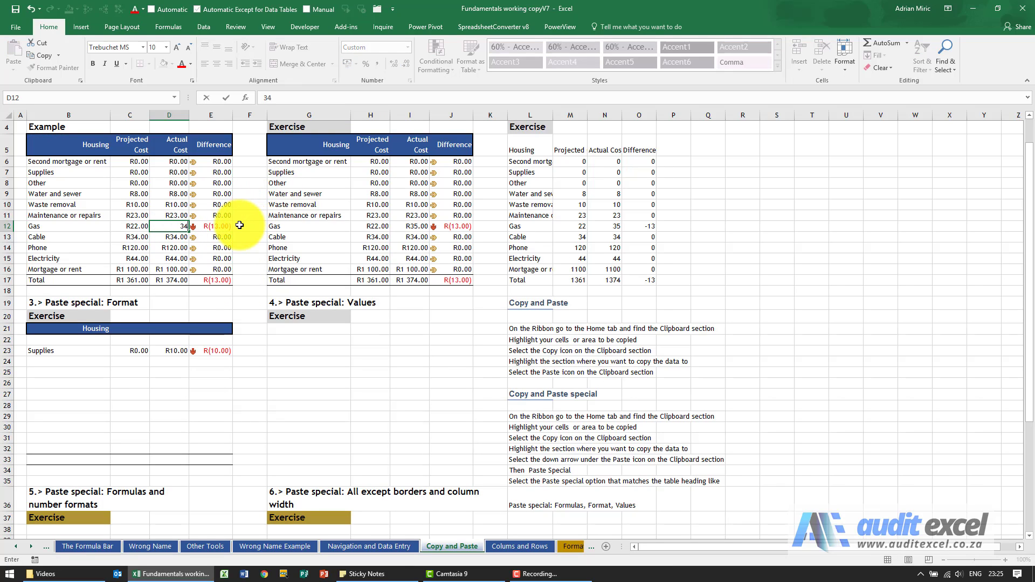
key("Return")
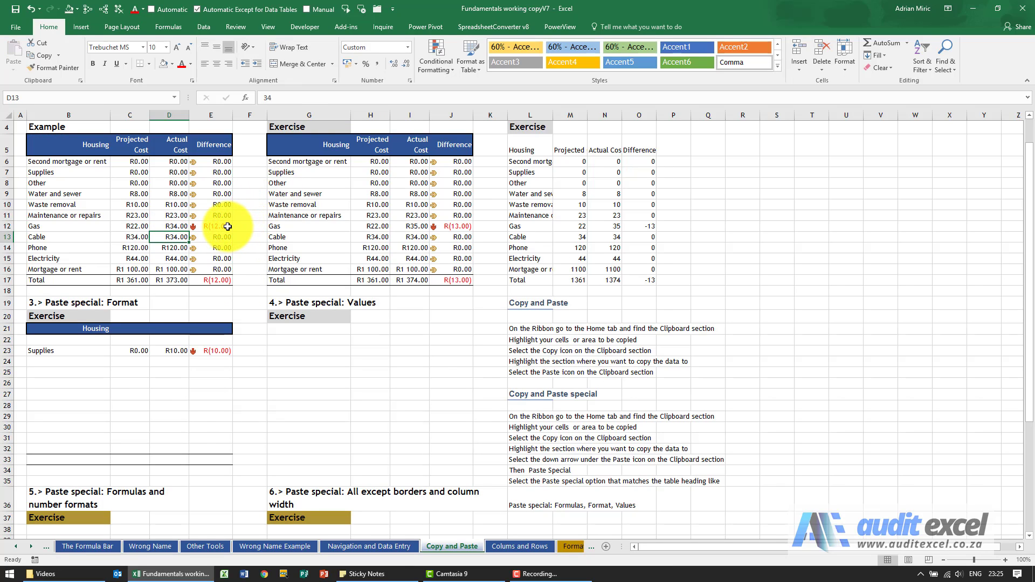
left_click(31, 9)
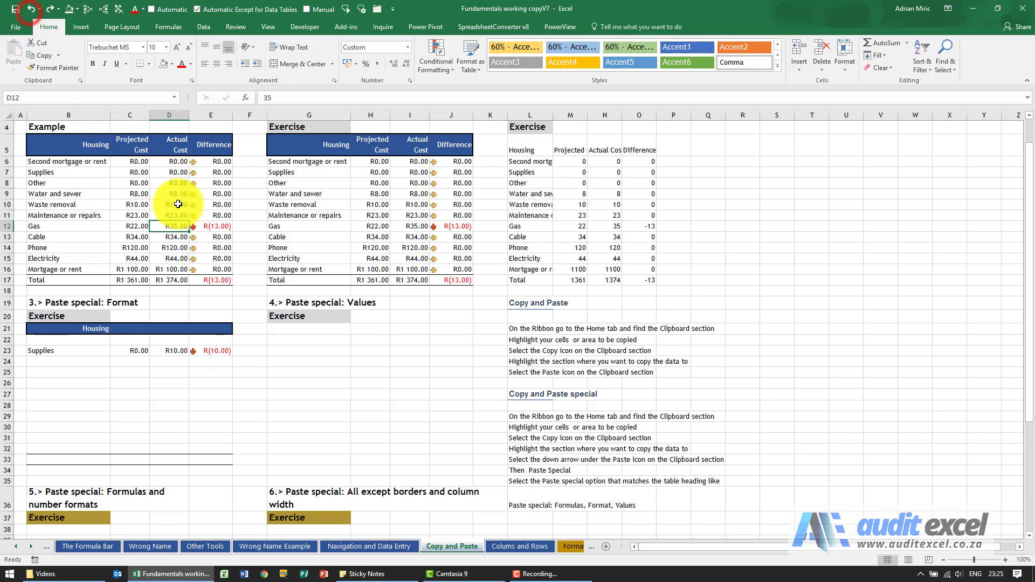
left_click_drag(80, 145, 213, 282)
left_click(213, 283)
left_click_drag(80, 151, 215, 275)
Copy B5:E17 and paste it at G21 as Values only via Paste Special
key("ctrl+c")
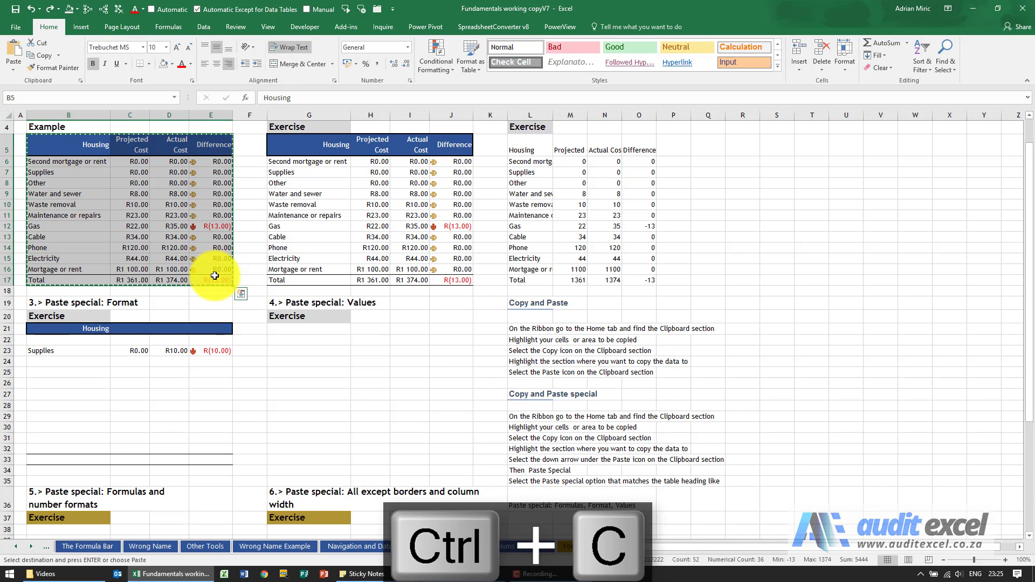
right_click(292, 327)
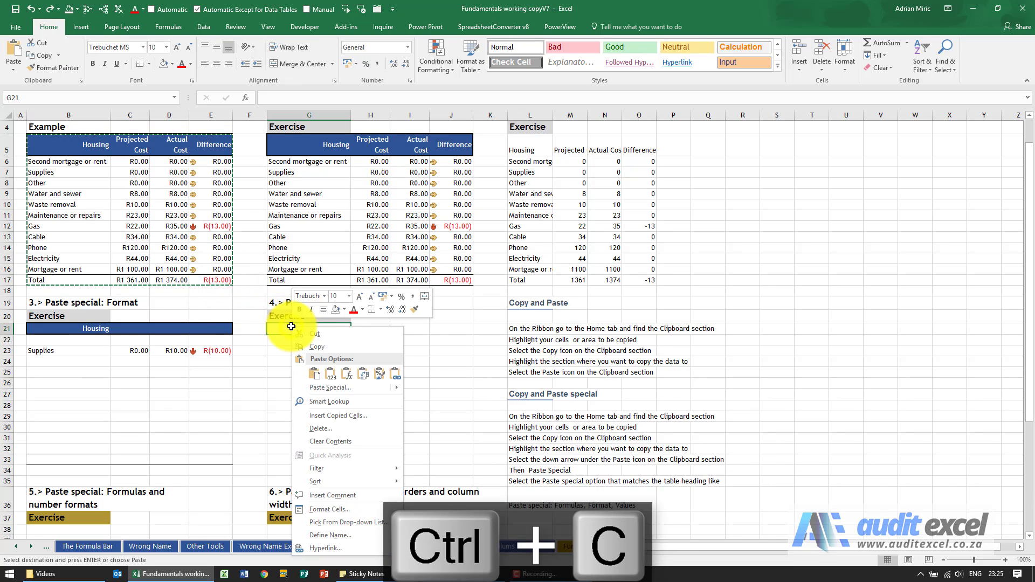
left_click(322, 386)
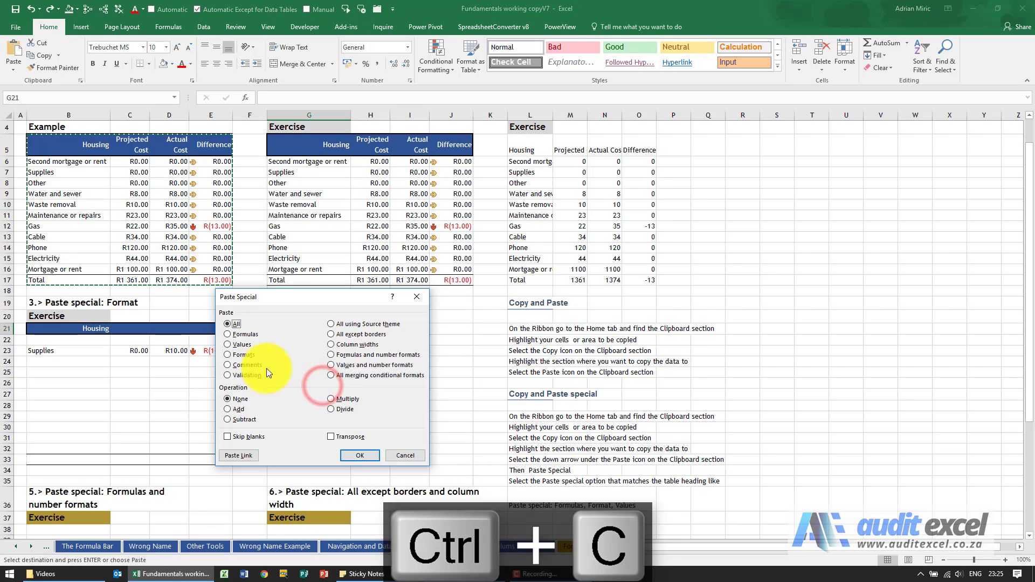
left_click(247, 344)
left_click_drag(280, 296, 632, 266)
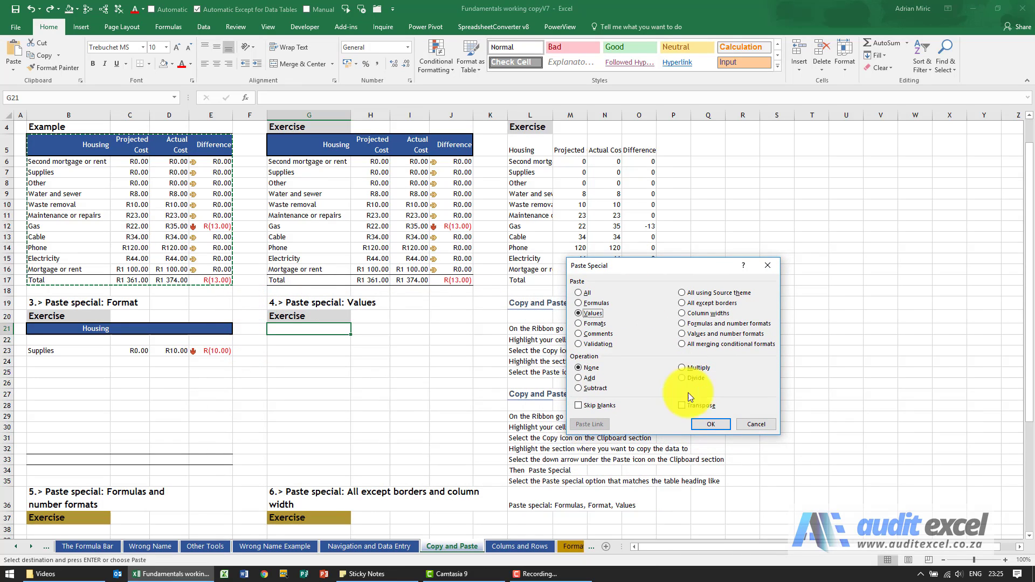
left_click(709, 424)
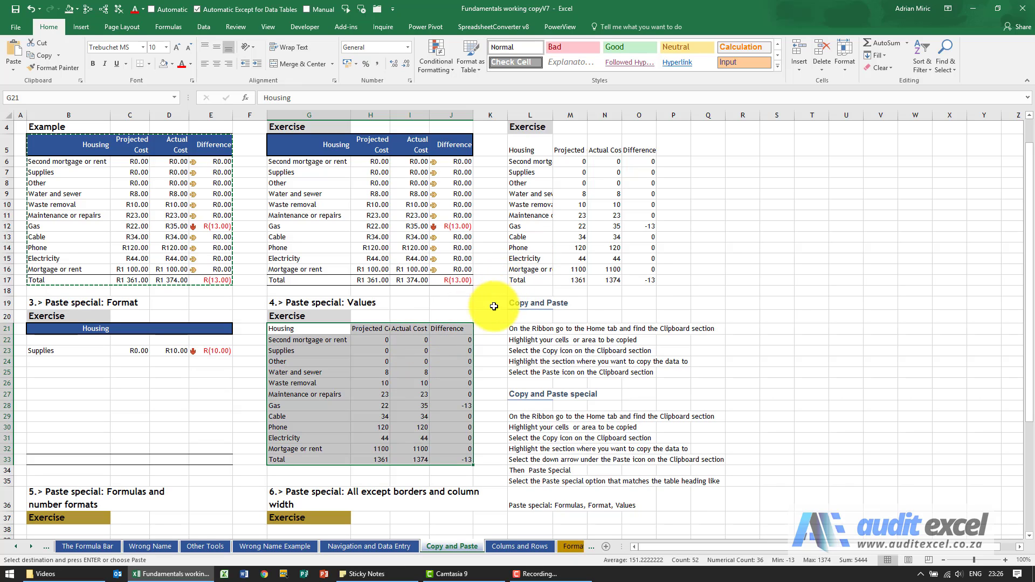
left_click(461, 404)
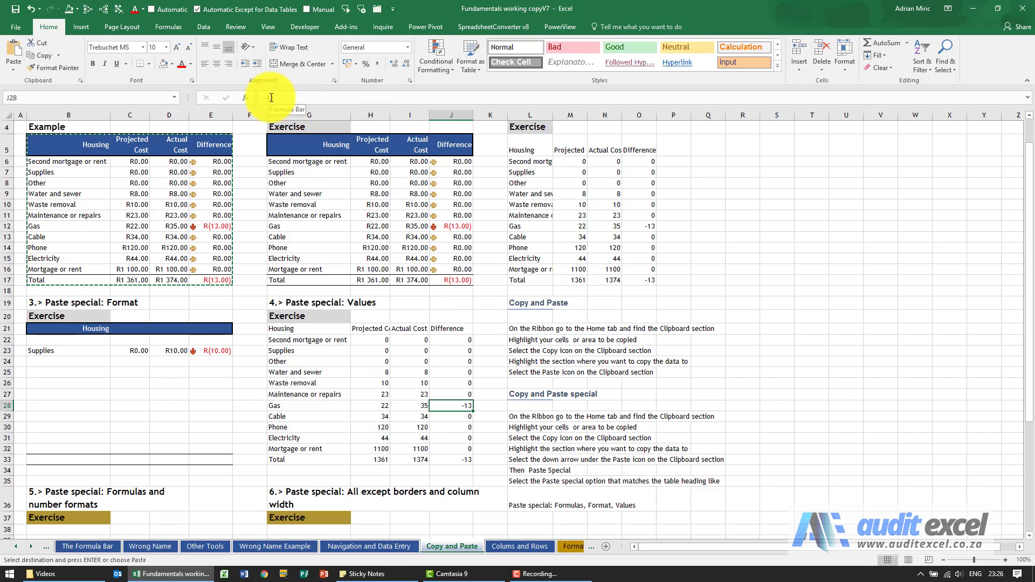
left_click(636, 227)
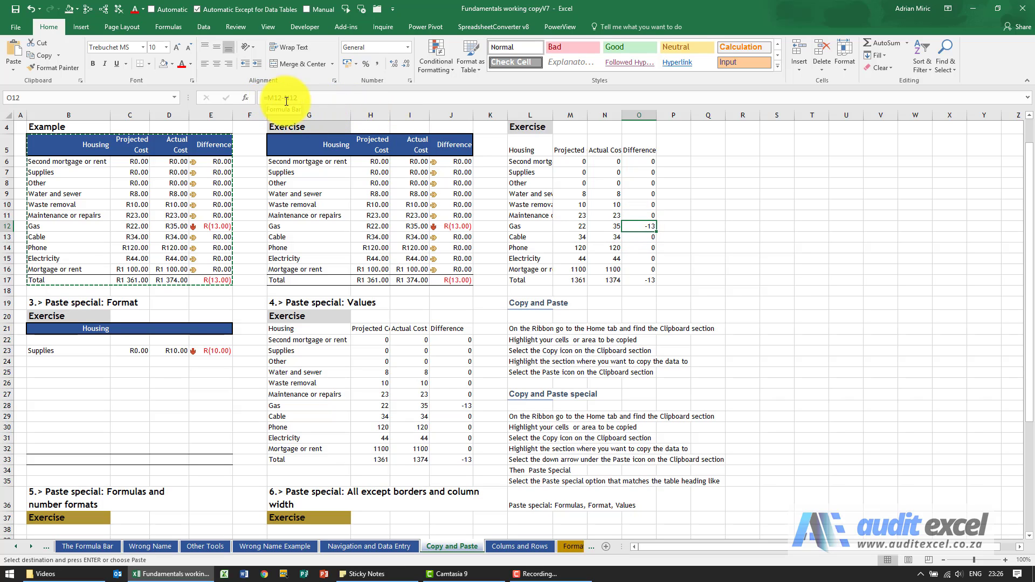
left_click(466, 406)
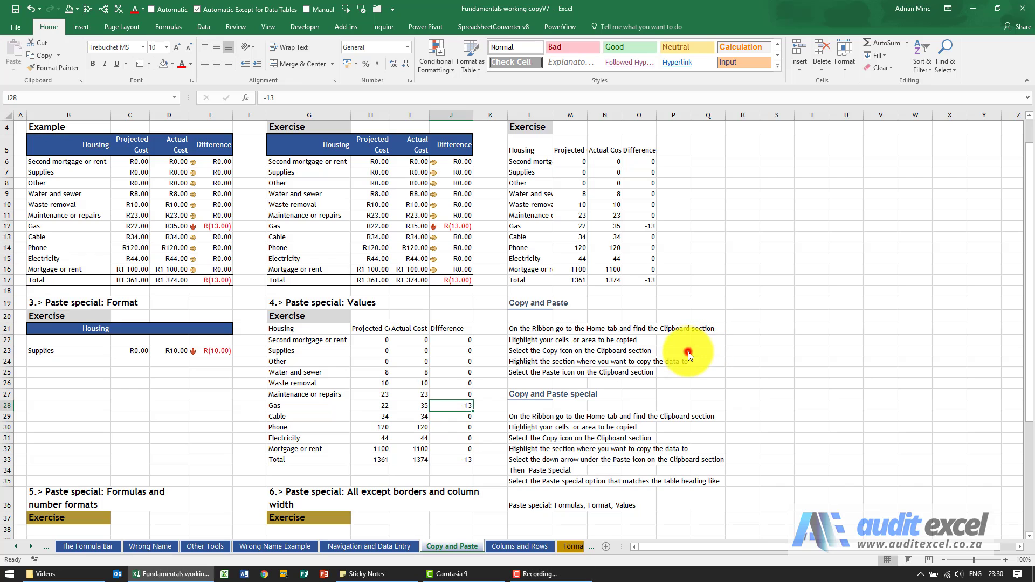
left_click(687, 352)
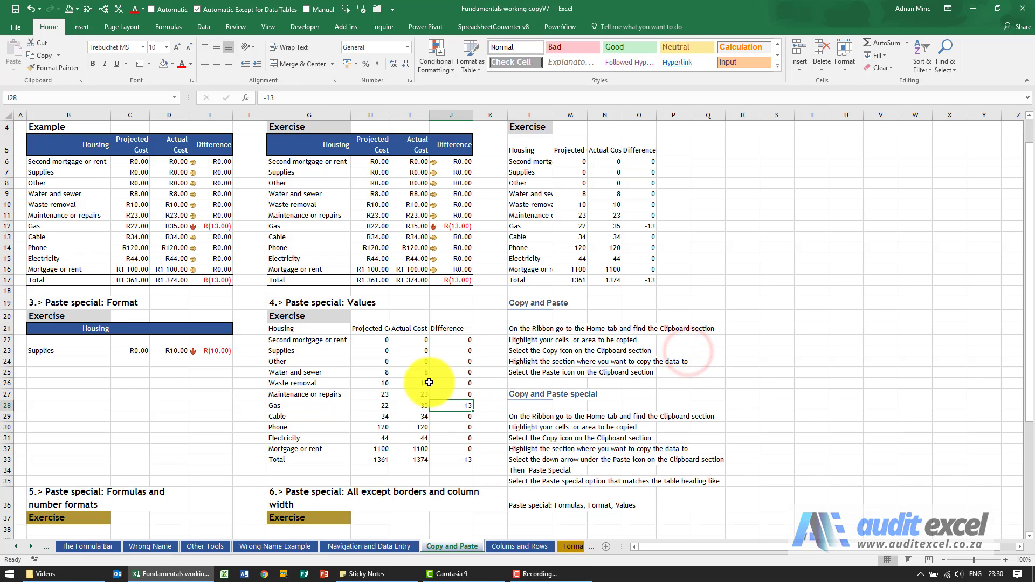
scroll(414, 354, "down", 4)
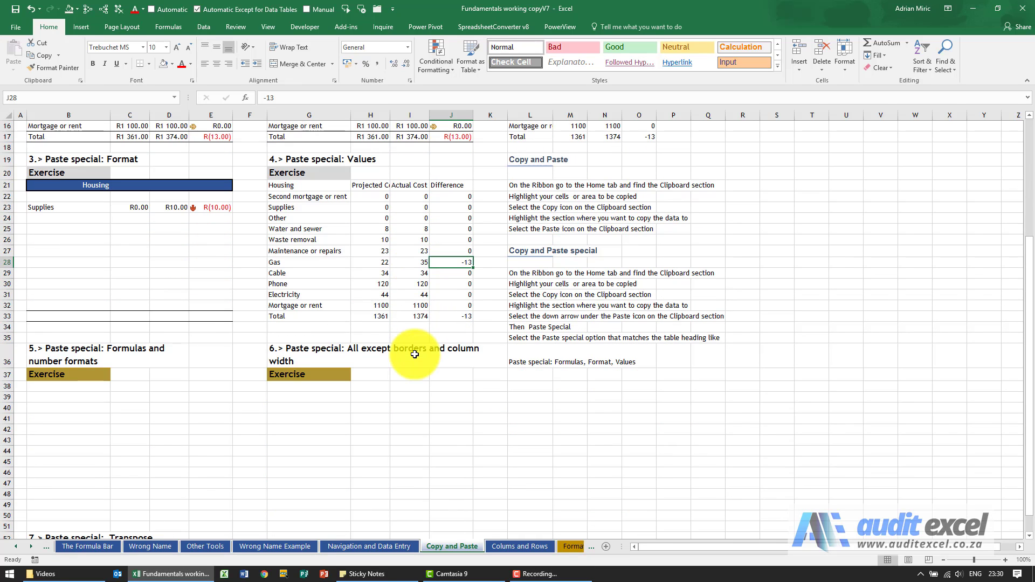
scroll(415, 354, "up", 4)
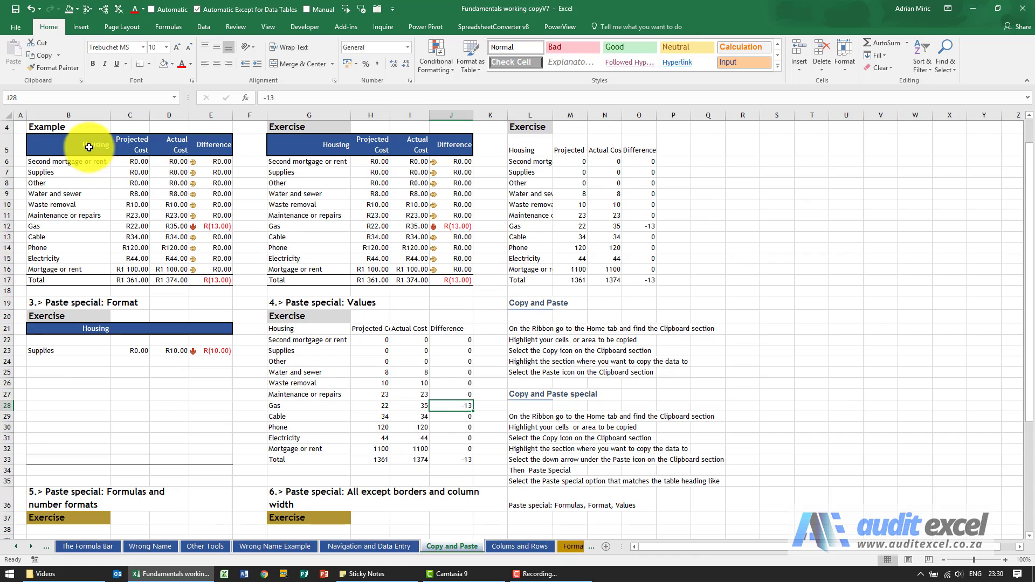
Copy B5:E17 and scroll down to the Formulas and number formats exercise
left_click_drag(89, 144, 213, 275)
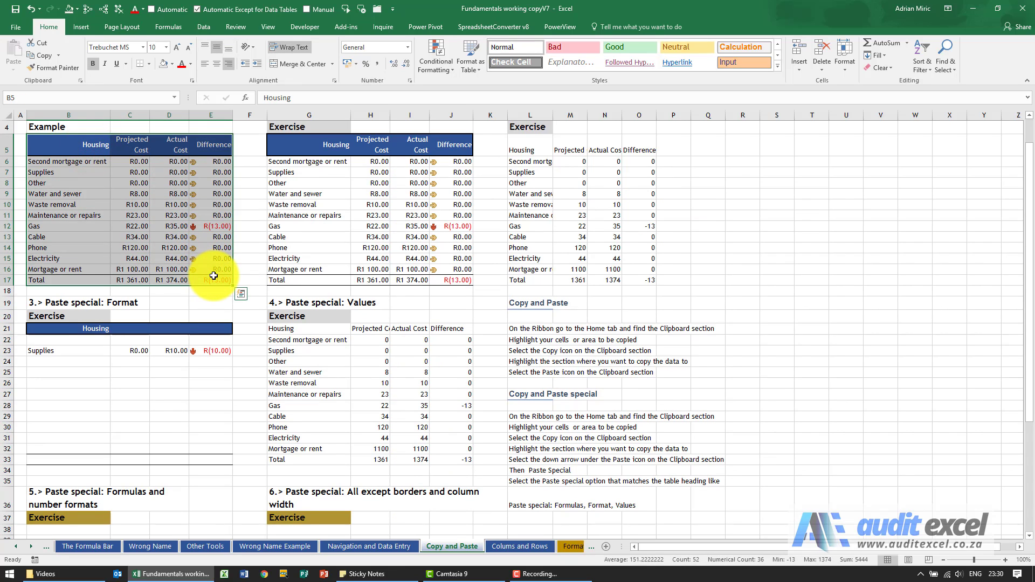
key("ctrl+c")
scroll(215, 276, "down", 6)
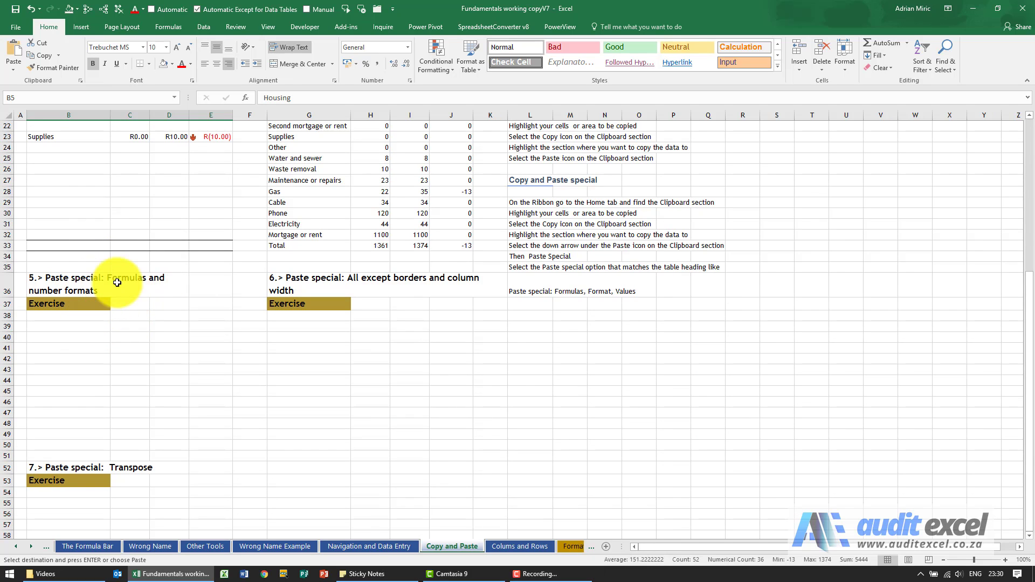
scroll(436, 289, "up", 5)
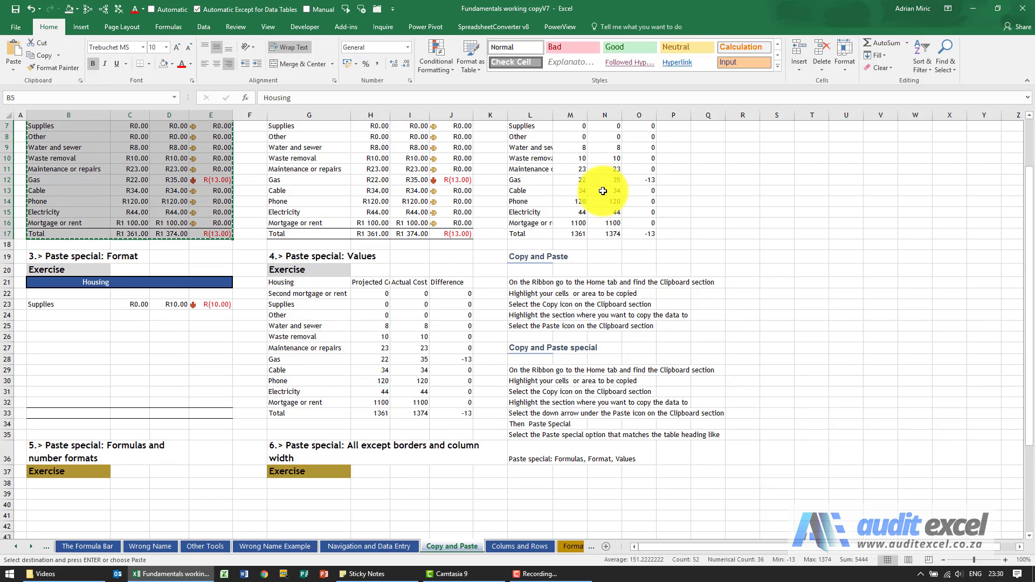
scroll(603, 200, "up", 1)
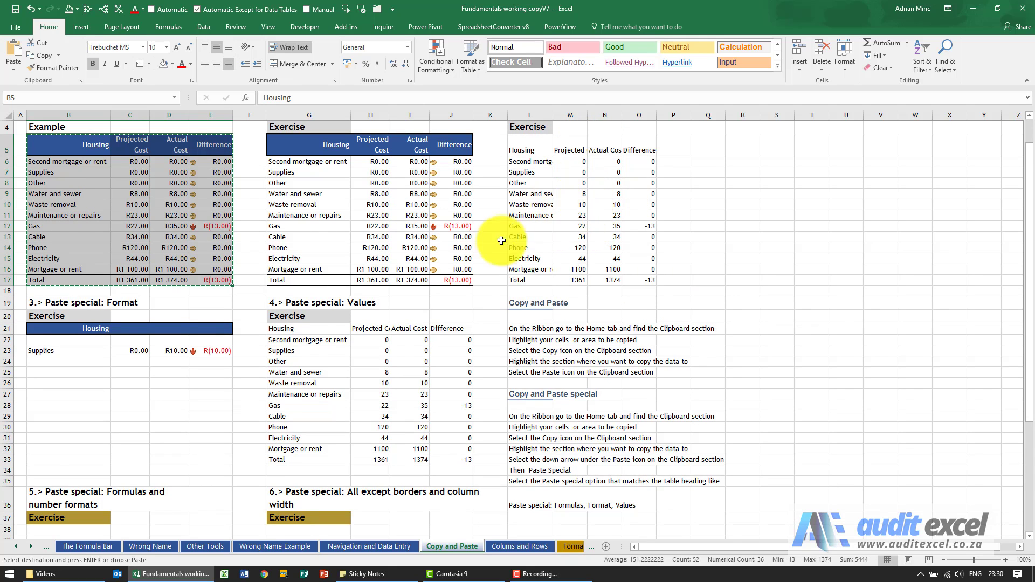
scroll(386, 275, "down", 4)
scroll(387, 275, "down", 2)
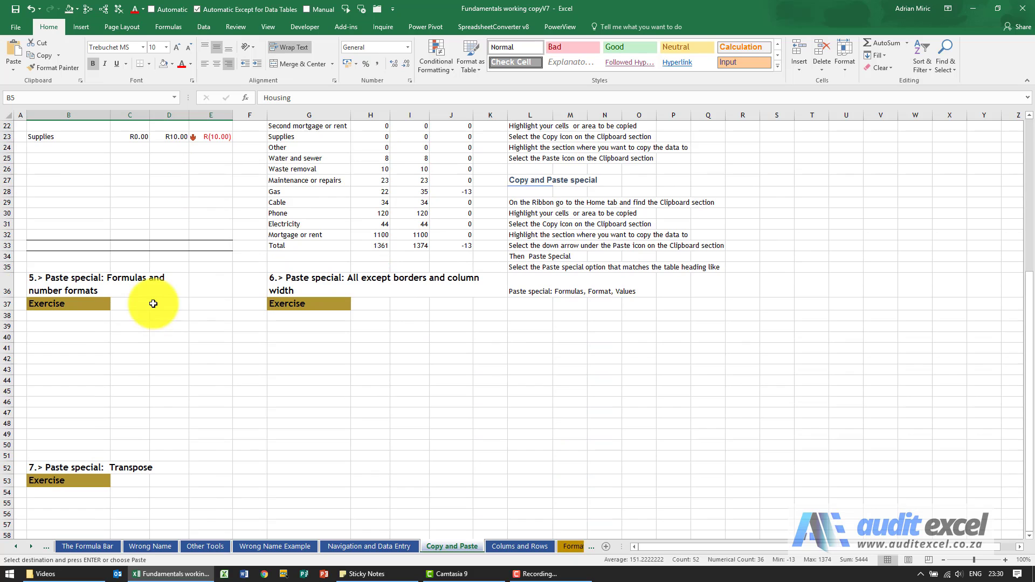
Paste Special at B38 choosing Formulas and number formats
right_click(67, 316)
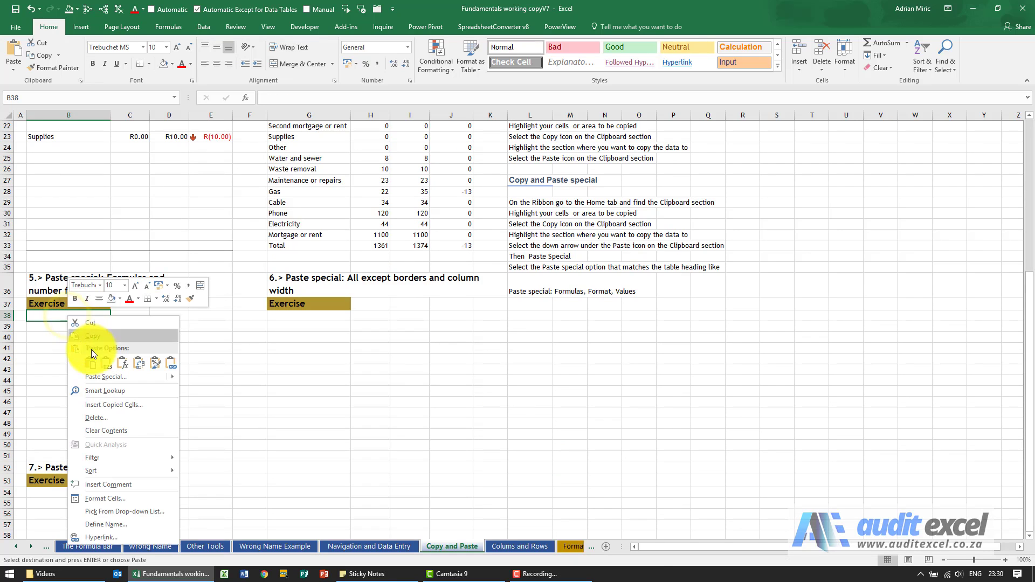
left_click(99, 375)
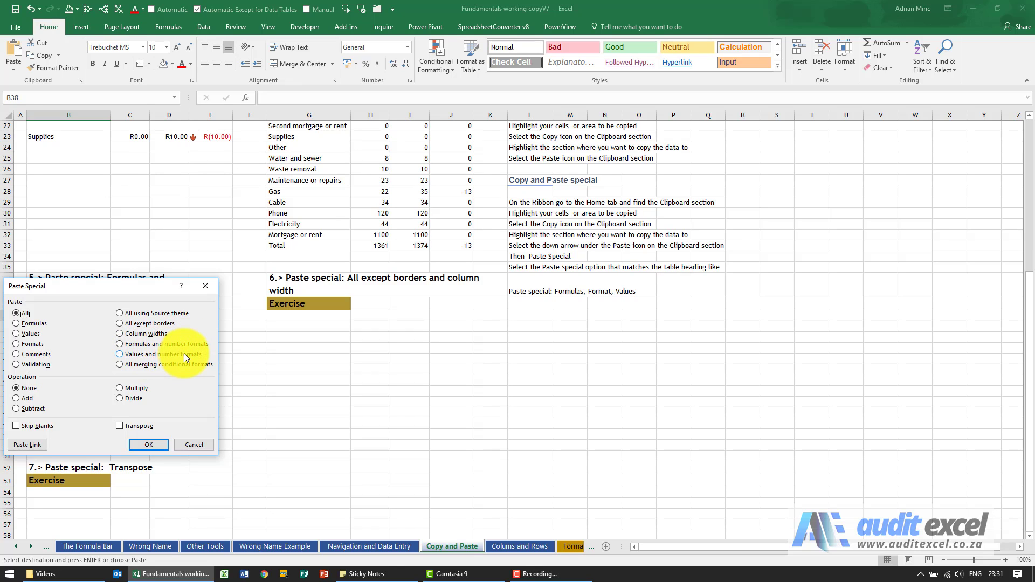
left_click(120, 345)
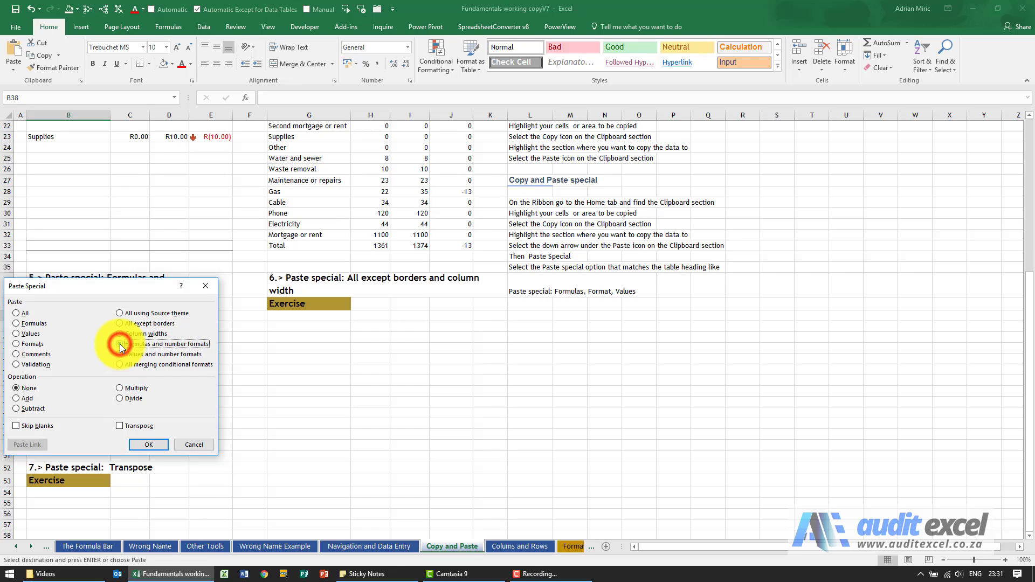
left_click(152, 444)
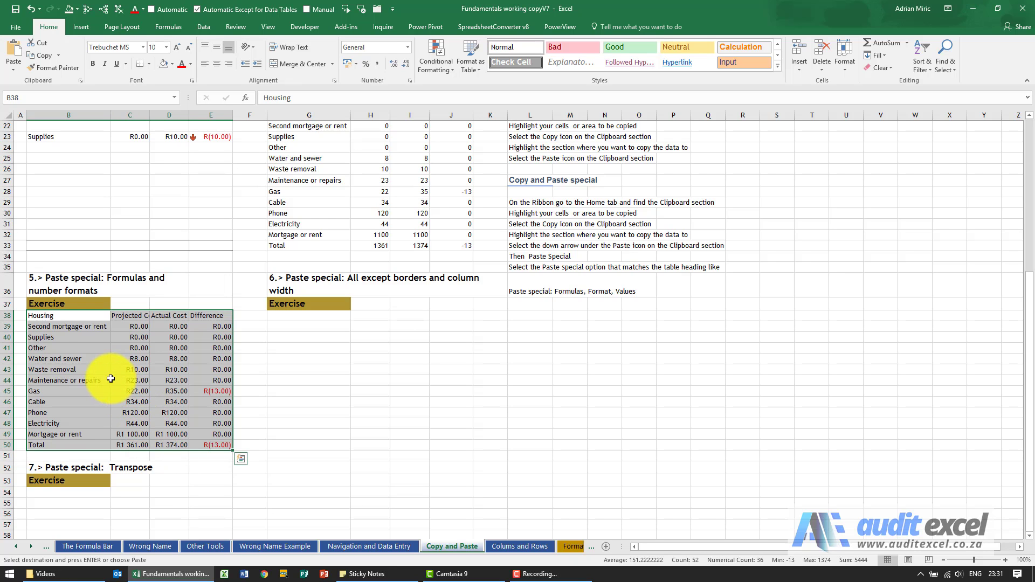
scroll(452, 258, "up", 1)
scroll(452, 258, "up", 3)
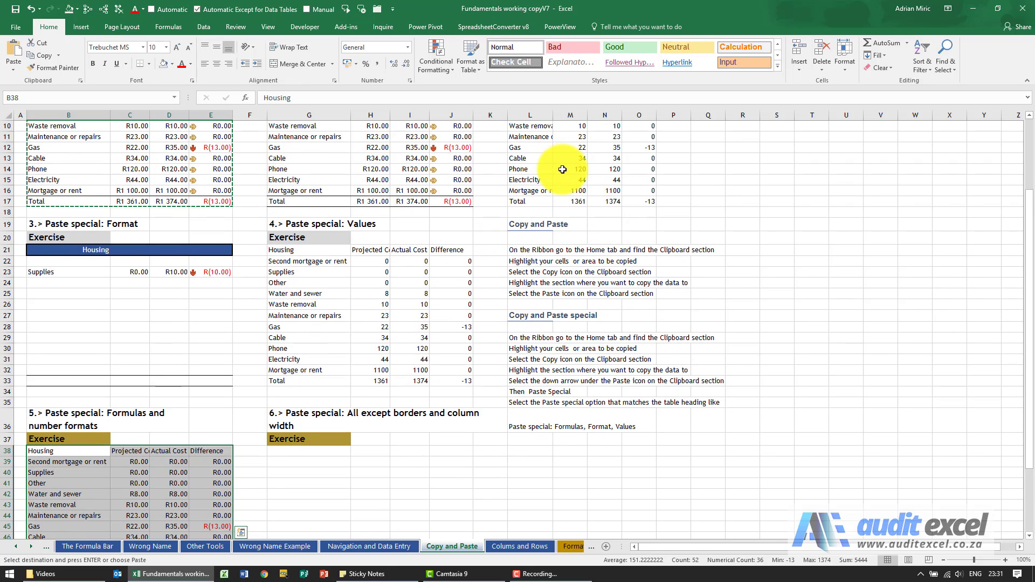
scroll(409, 215, "down", 1)
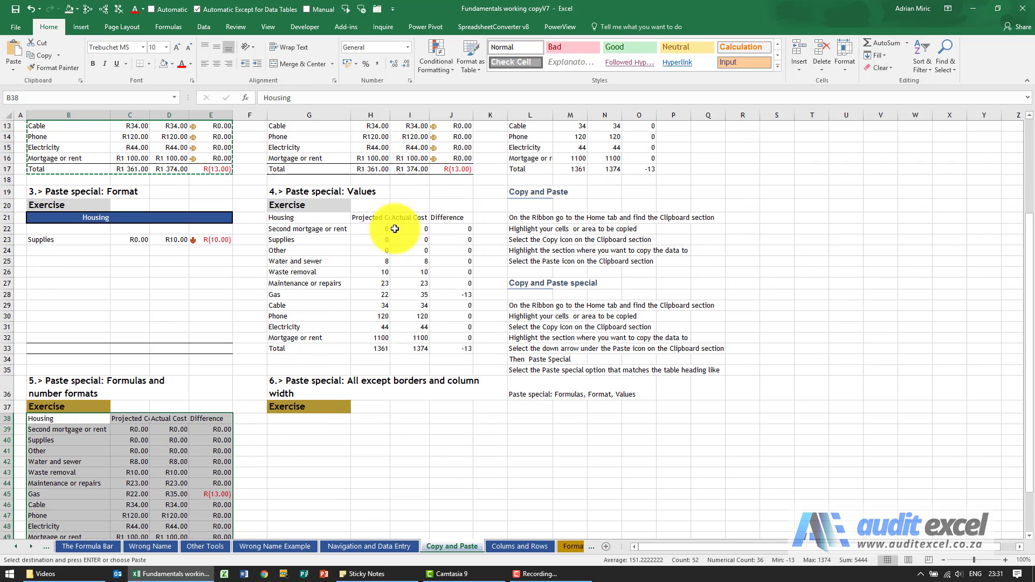
left_click(214, 493)
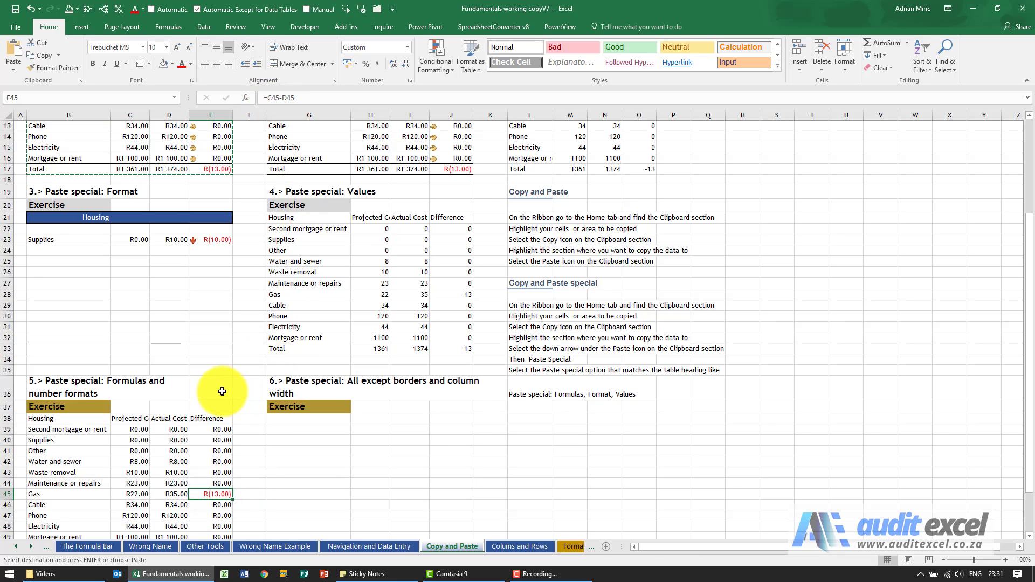
scroll(196, 404, "down", 1)
scroll(190, 404, "down", 1)
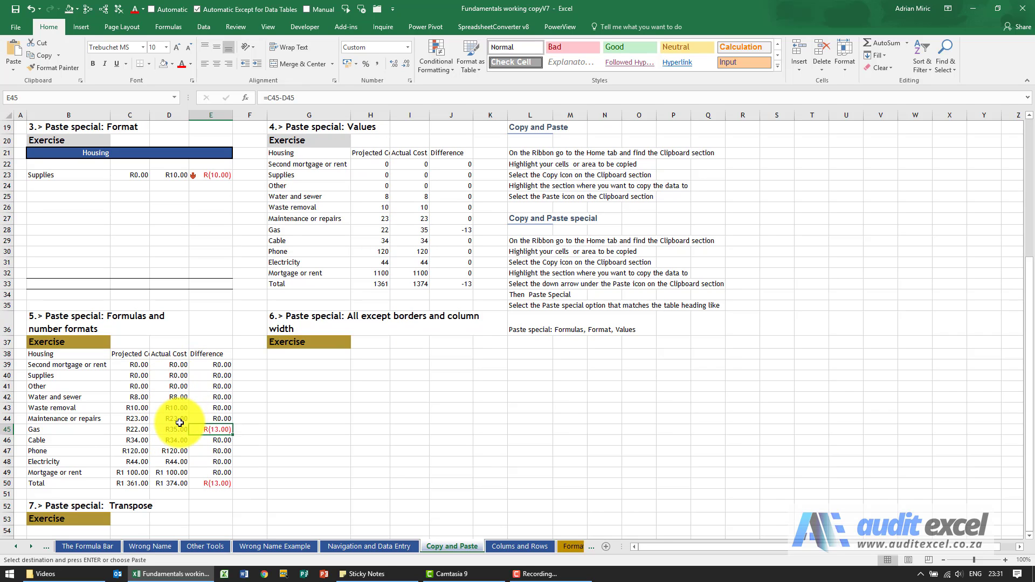
scroll(173, 353, "up", 4)
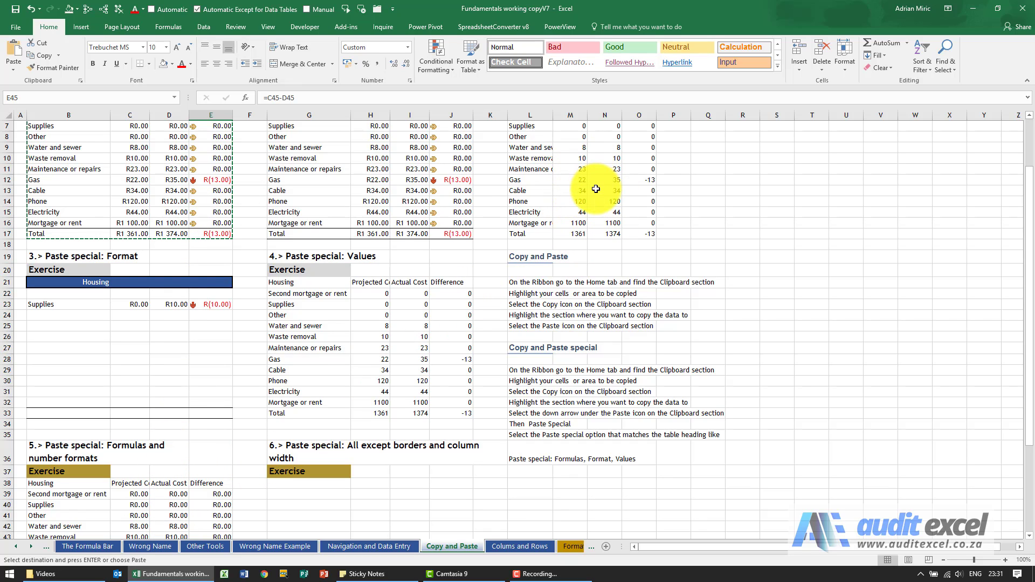
scroll(248, 343, "down", 5)
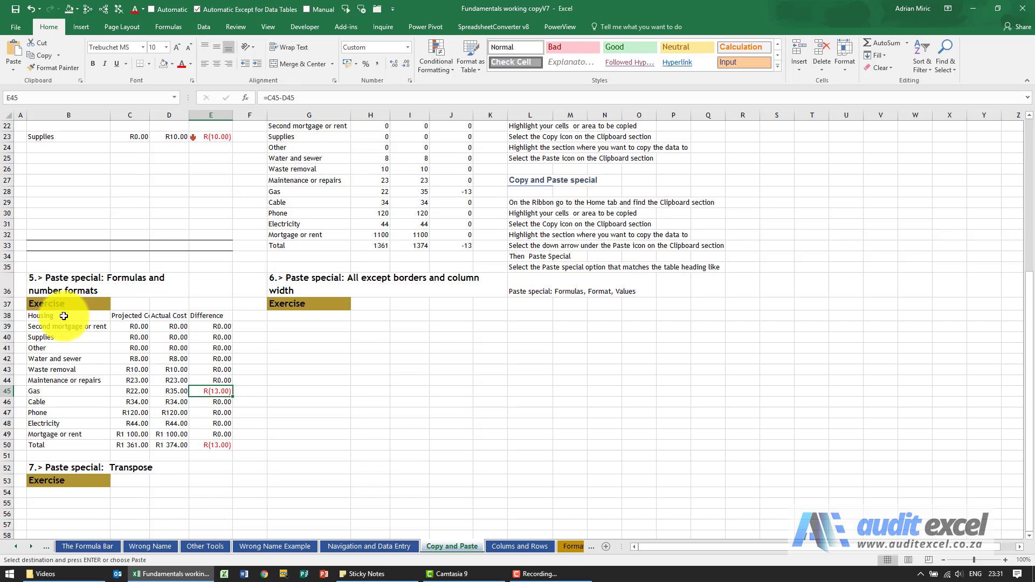
Paste Special the section 5 housing table at B38 as values and number formats only
right_click(64, 315)
left_click(92, 376)
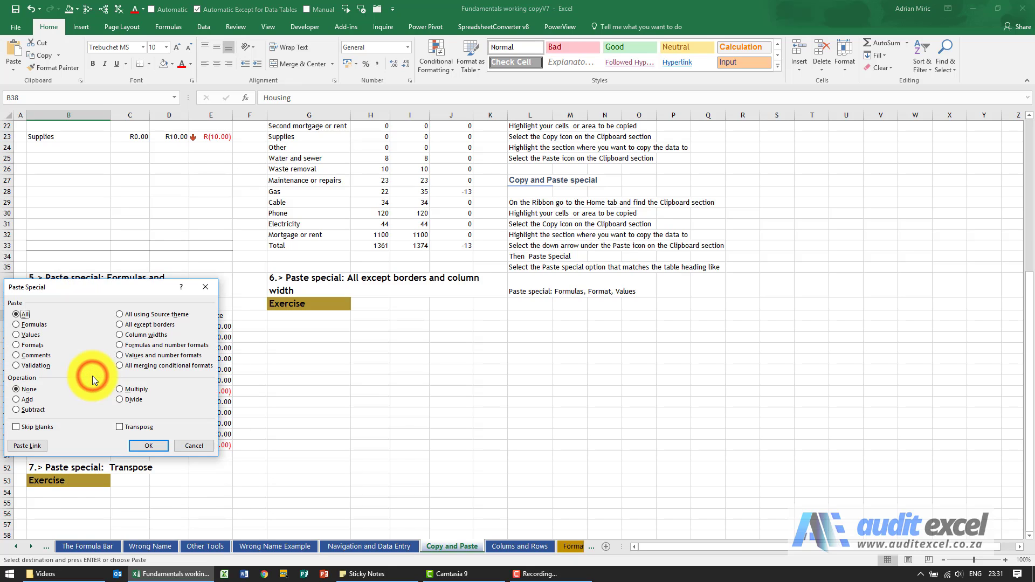
left_click(131, 355)
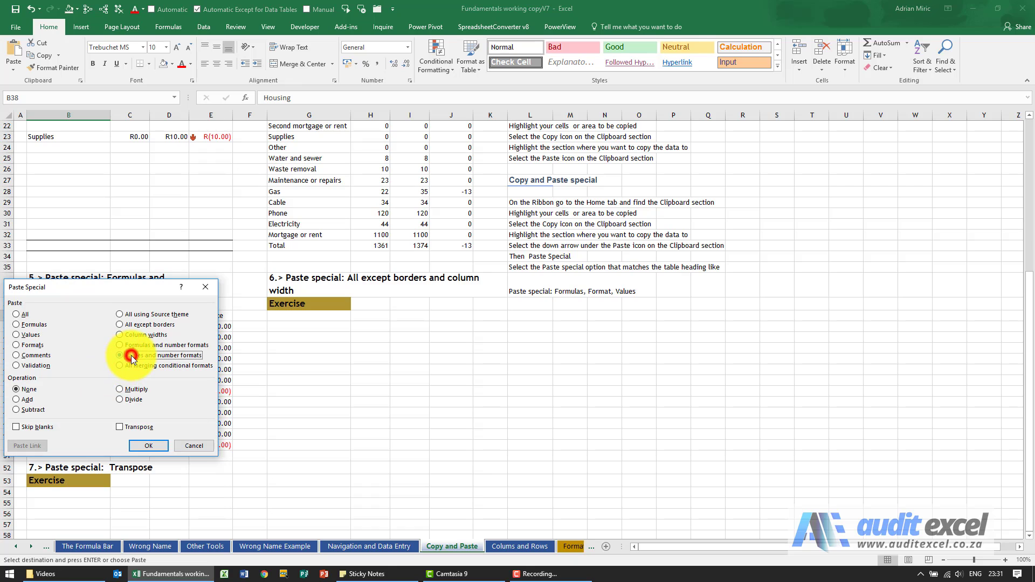
left_click(154, 443)
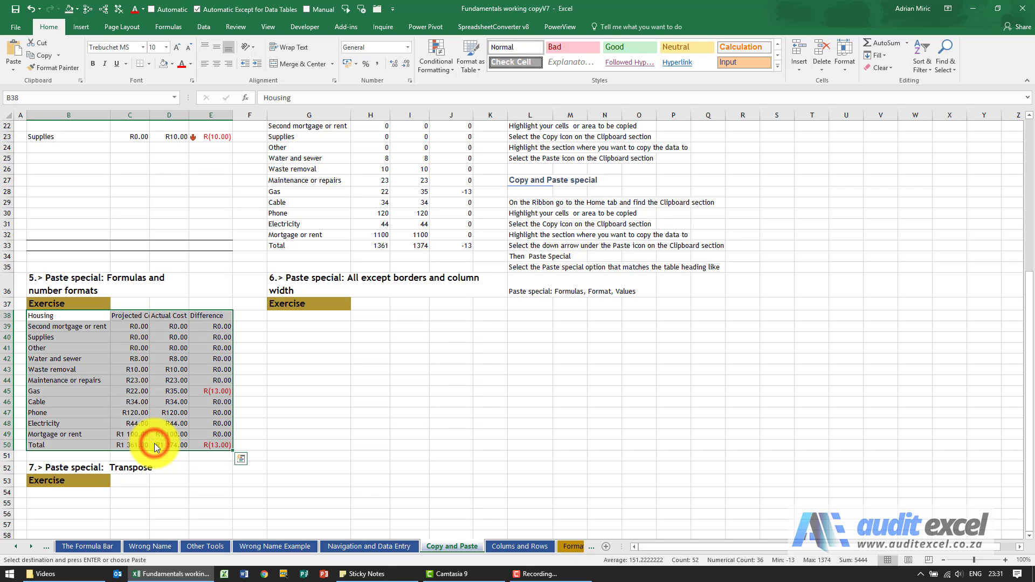
Check that the Difference cells E45 and E50 now hold the plain number -13
left_click(215, 389)
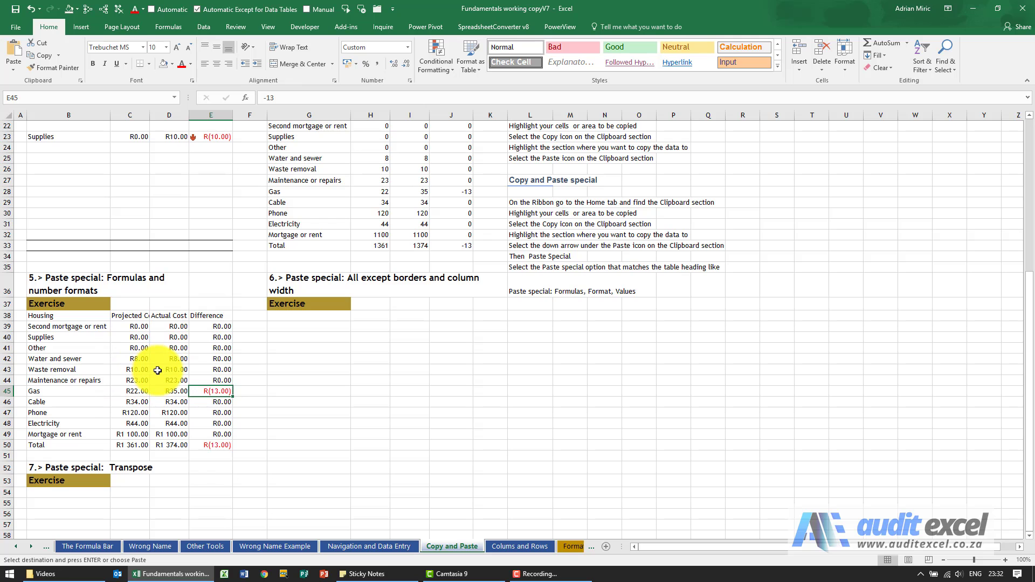
scroll(392, 348, "up", 1)
key("ctrl+Down")
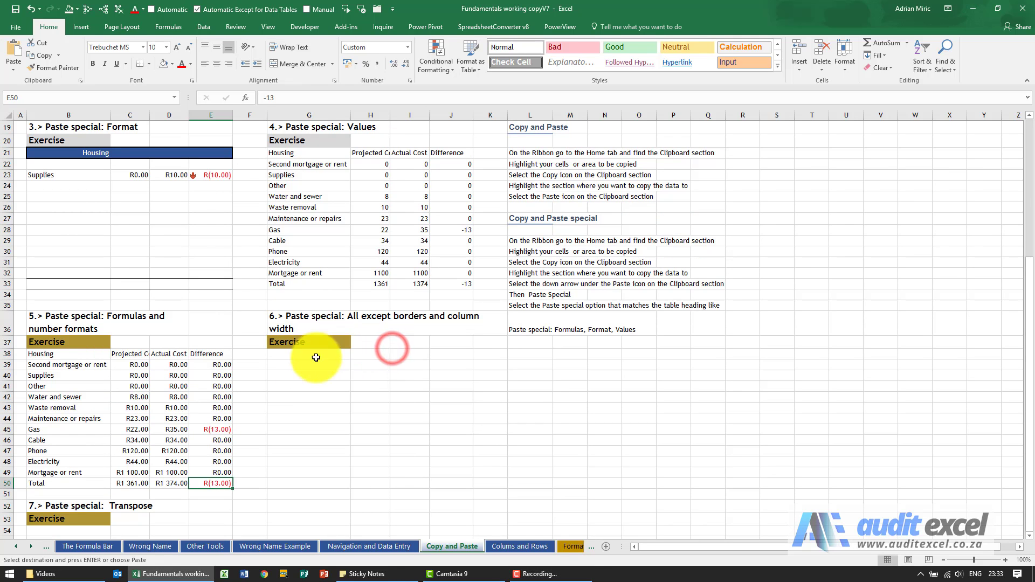
scroll(215, 287, "up", 5)
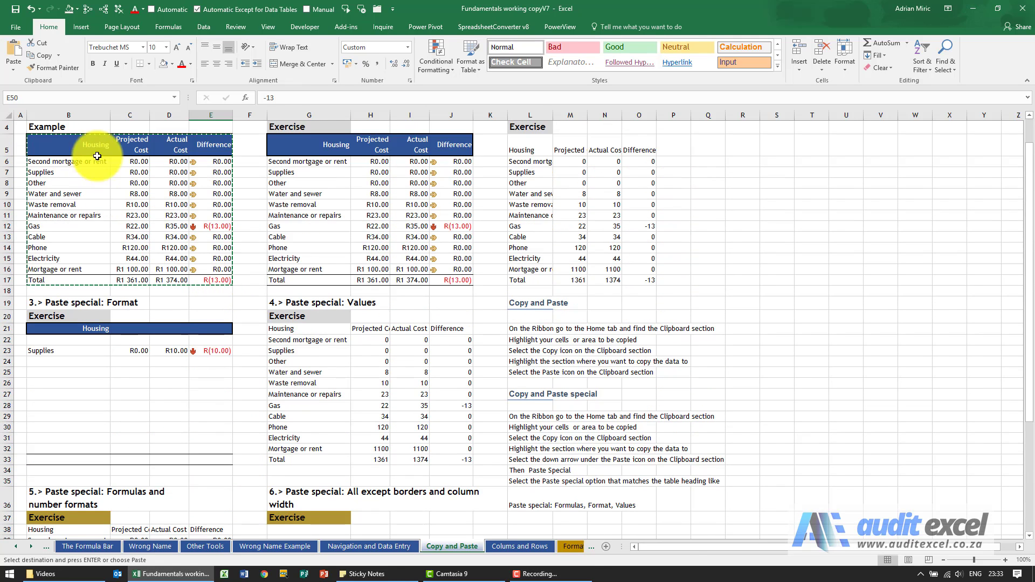
scroll(254, 180, "down", 6)
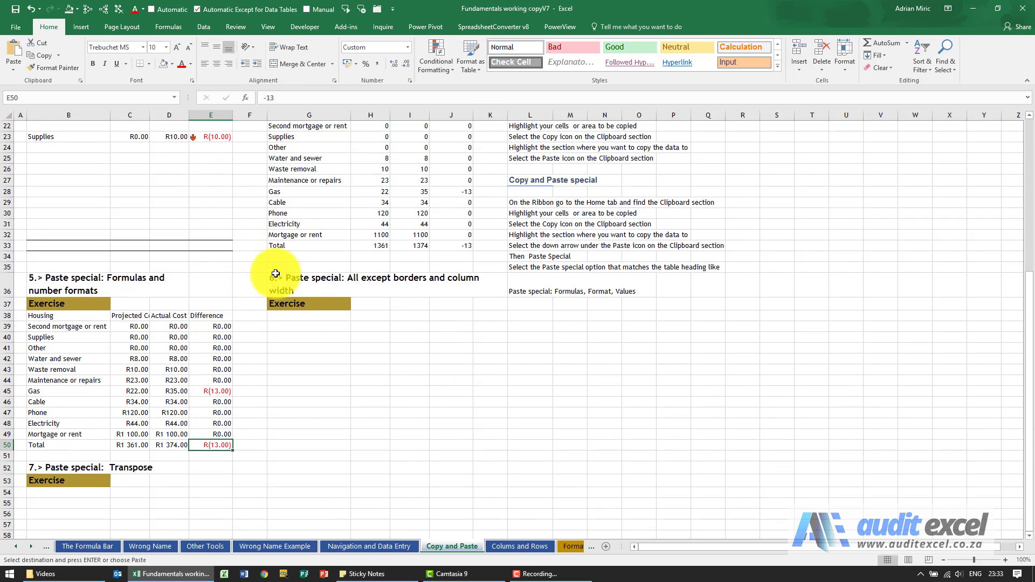
Paste Special the housing table at G38 using All except borders for section 6
right_click(297, 315)
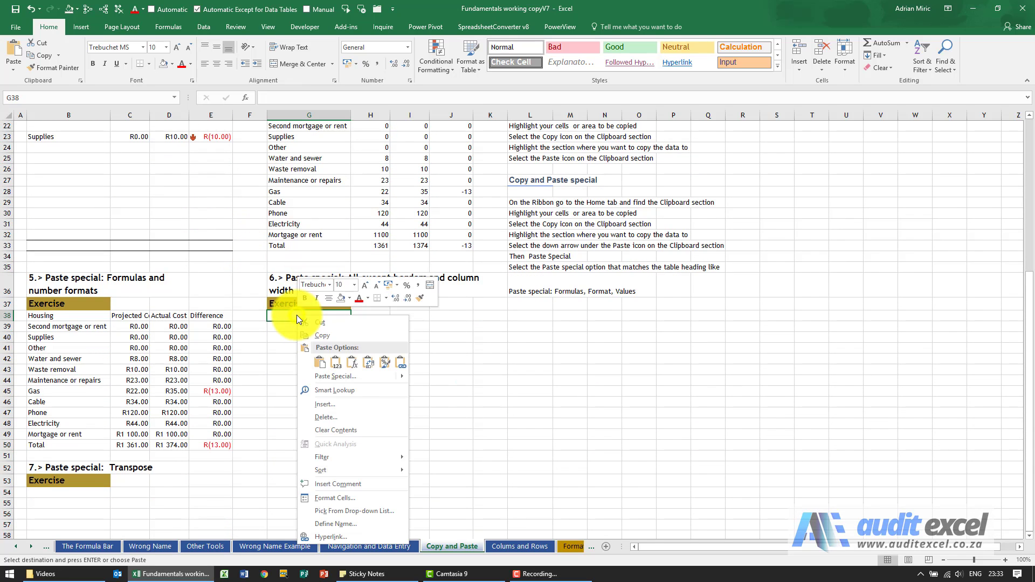
left_click(328, 375)
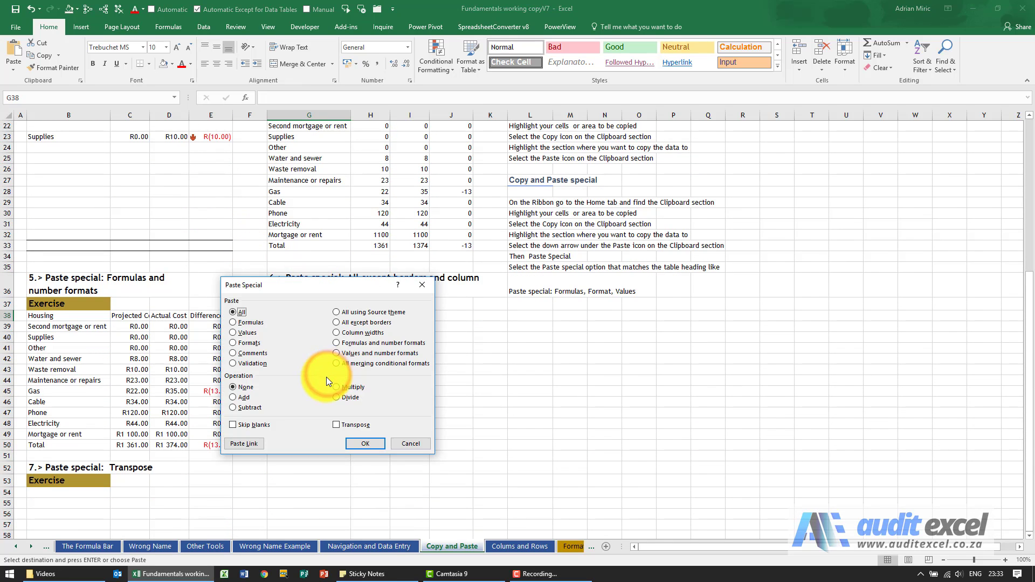
left_click_drag(320, 289, 555, 287)
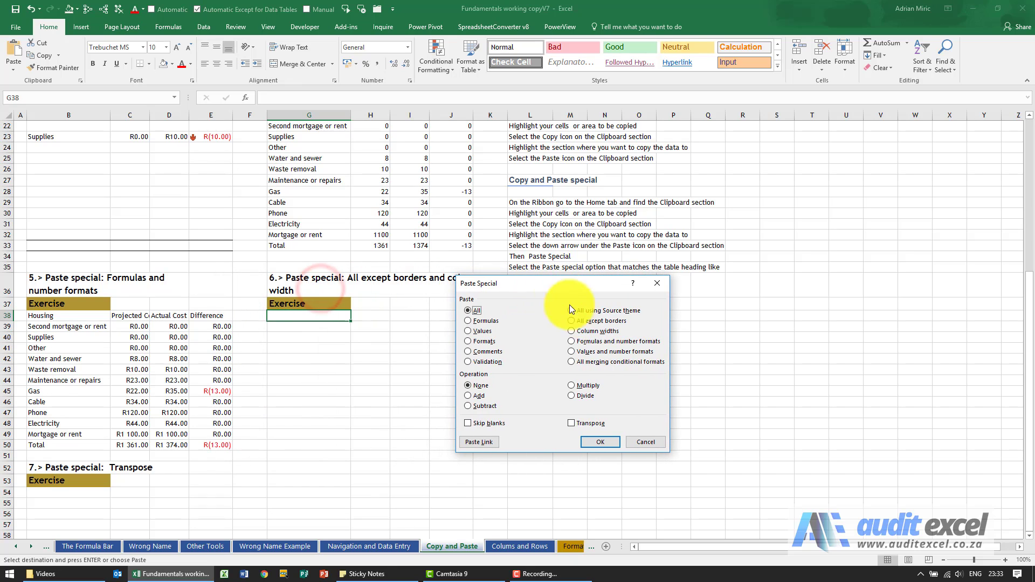
left_click(570, 321)
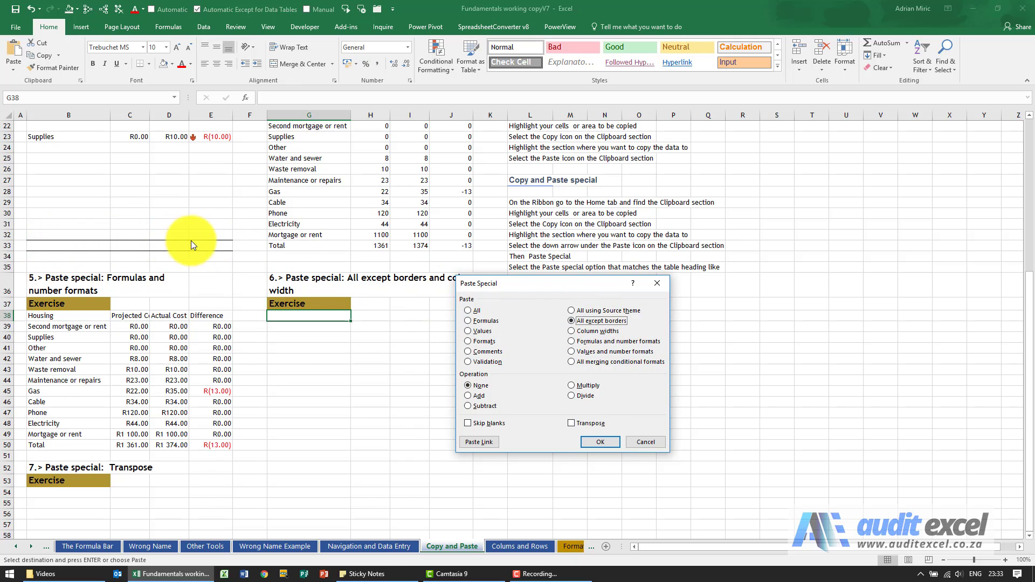
left_click(596, 442)
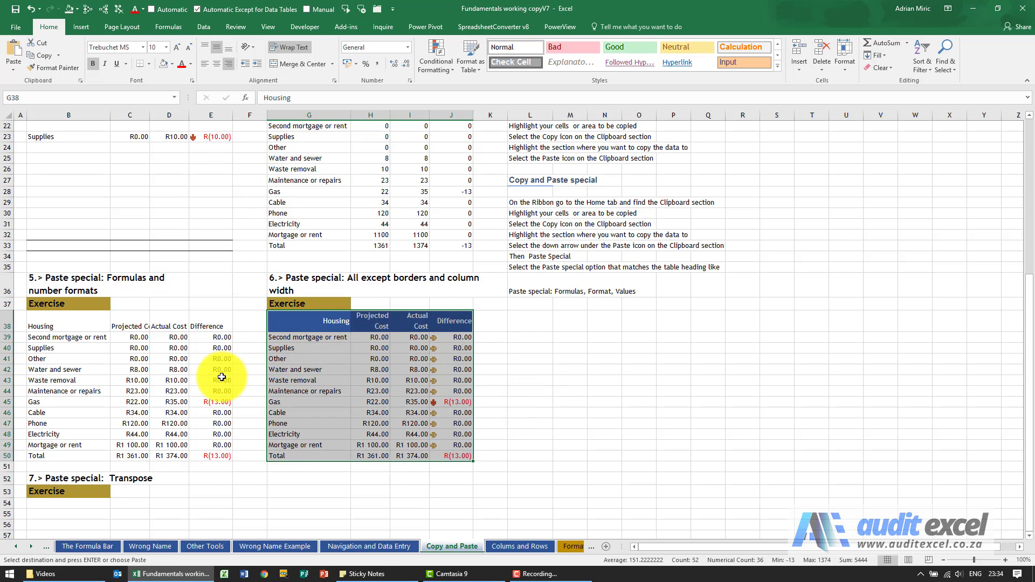
Paste the example housing table B5:E17 transposed at B54, expense items running across columns
scroll(288, 382, "up", 1)
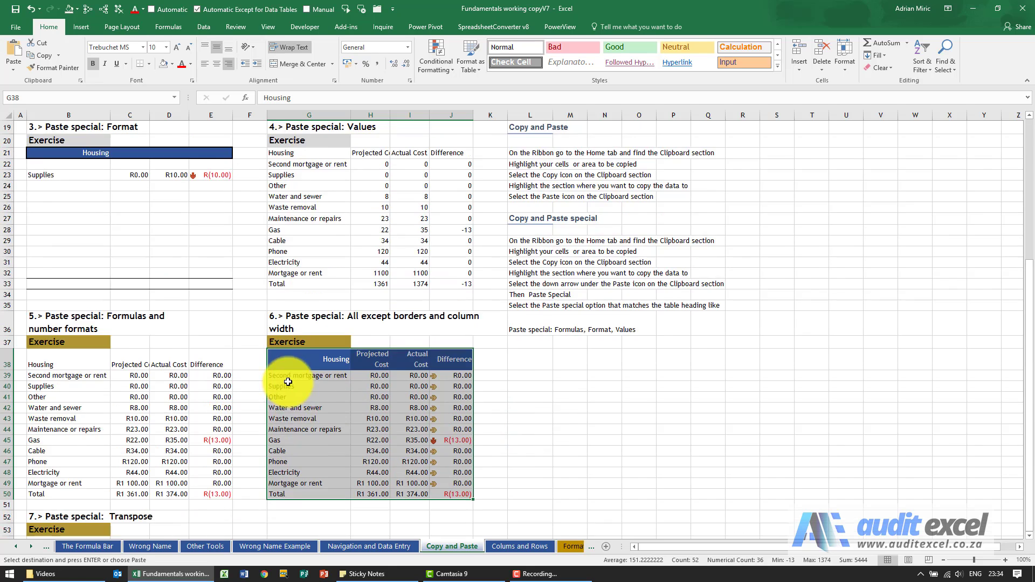
scroll(288, 382, "up", 6)
left_click_drag(69, 194, 219, 330)
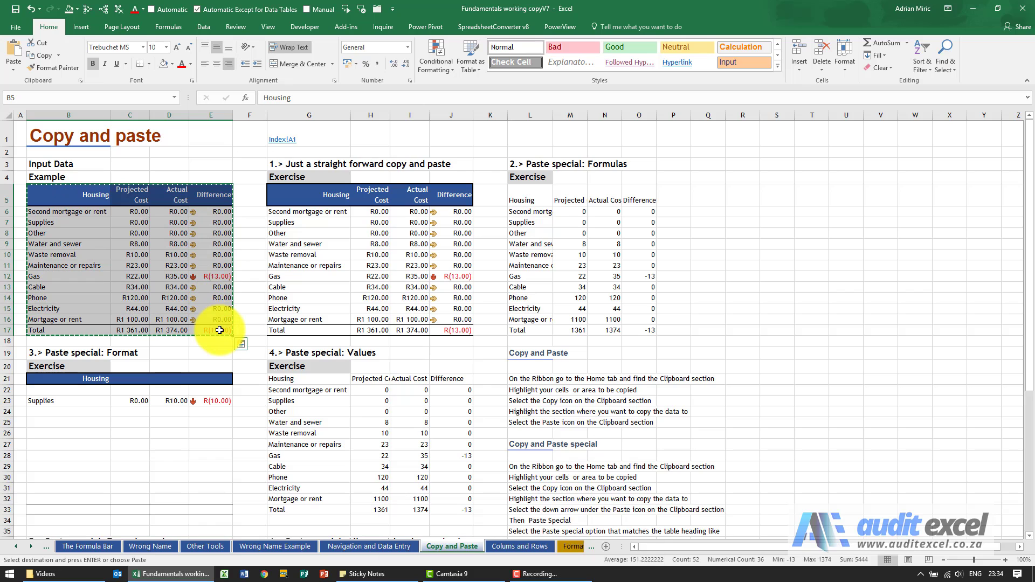
scroll(199, 325, "down", 12)
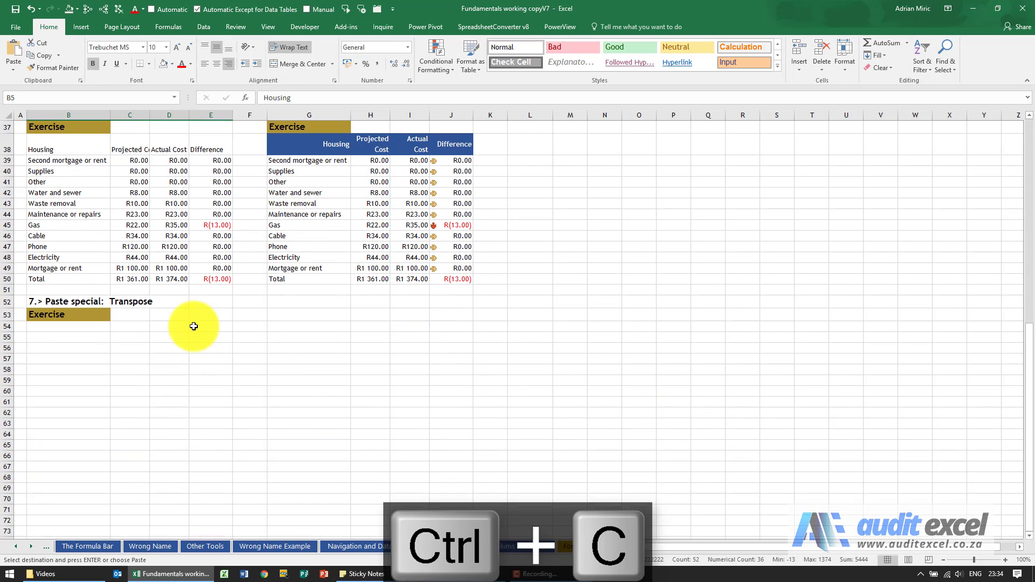
right_click(71, 328)
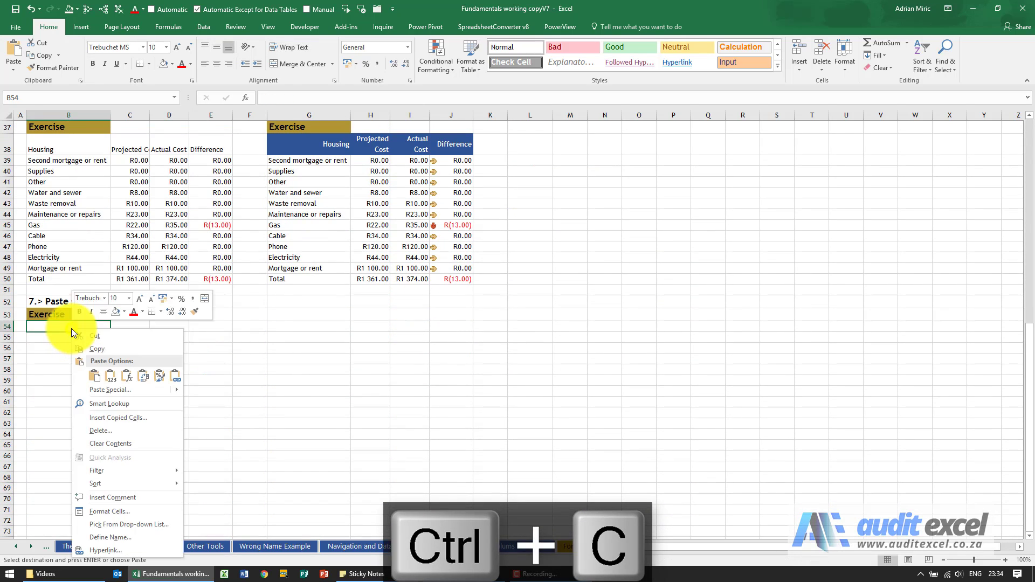
left_click(106, 386)
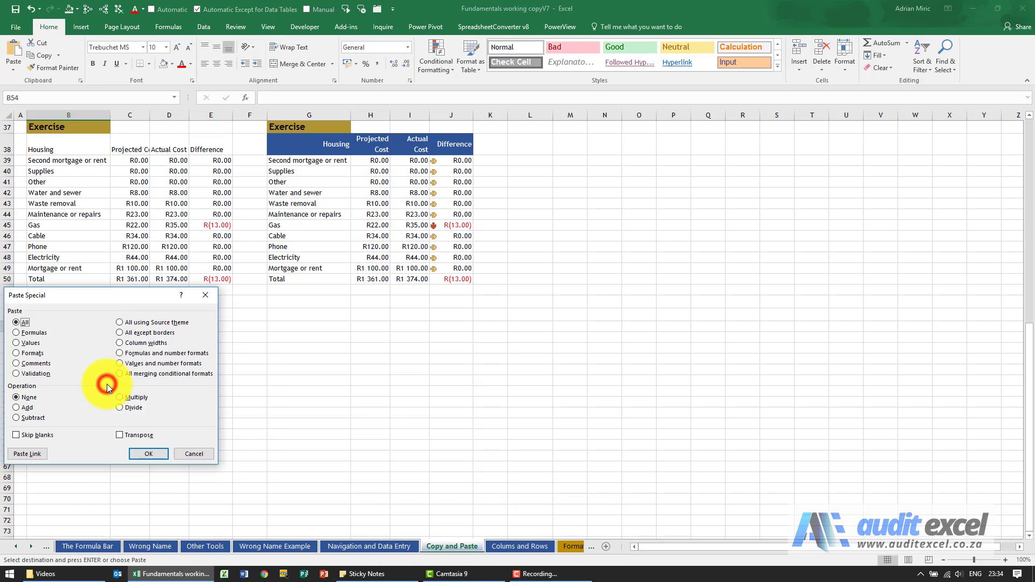
left_click(121, 435)
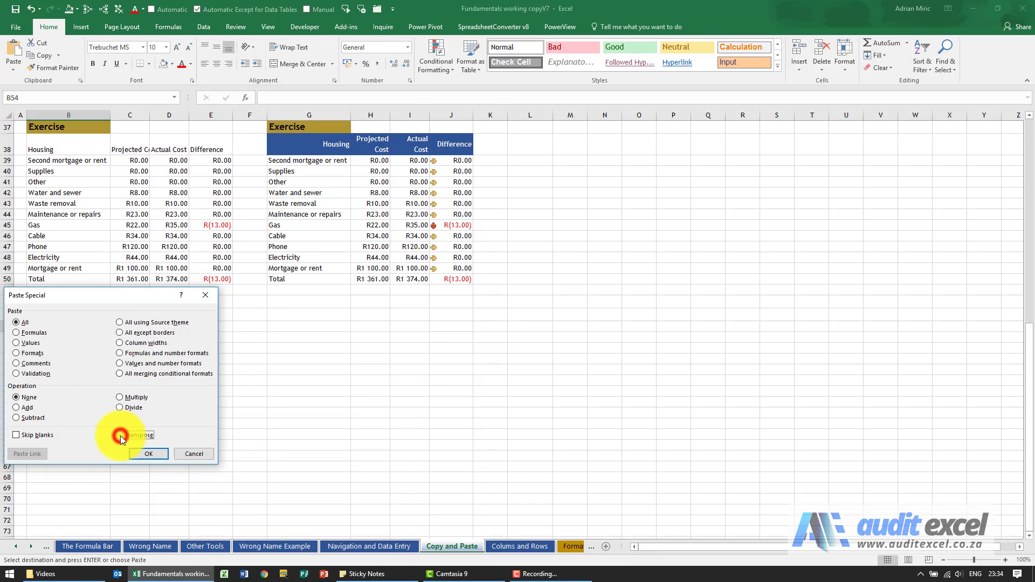
left_click_drag(88, 291, 534, 238)
left_click(588, 399)
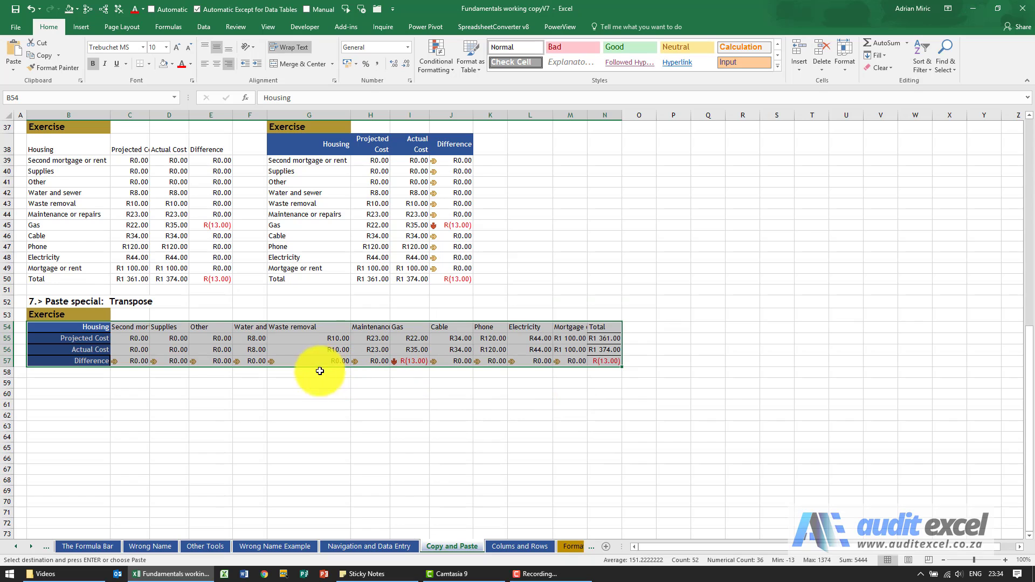
scroll(220, 374, "up", 1)
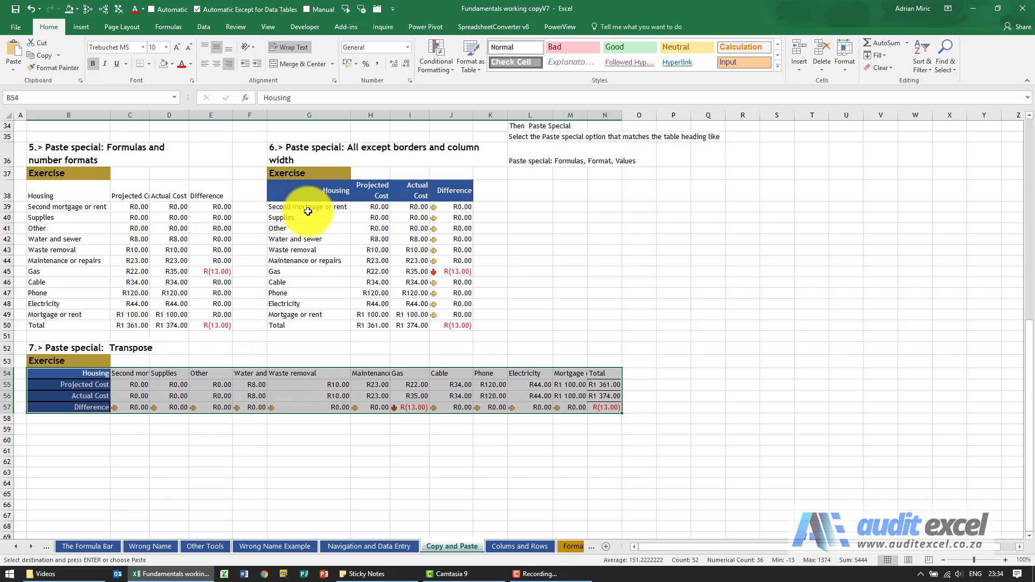
left_click(317, 192)
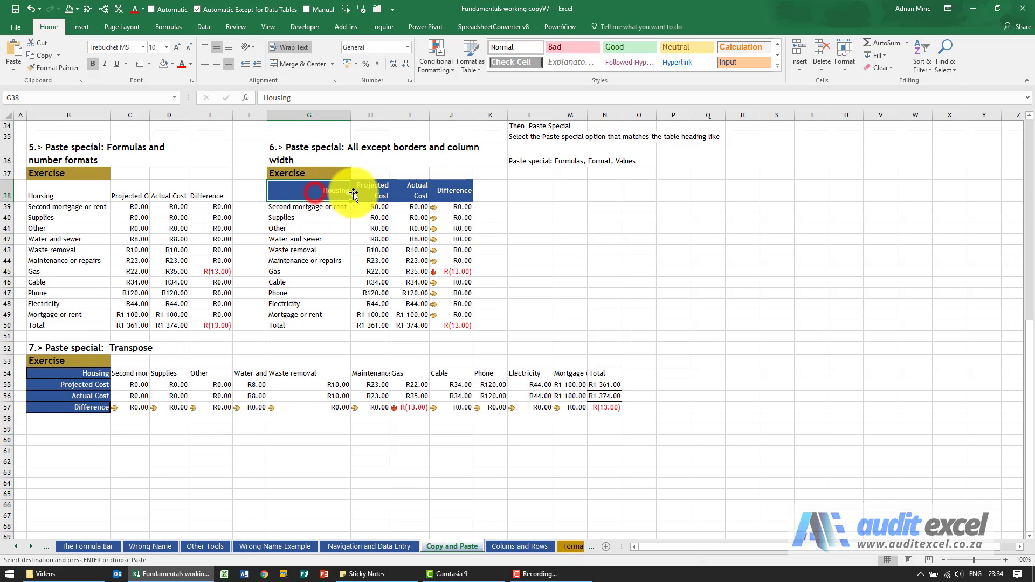
left_click(370, 192)
left_click(415, 192)
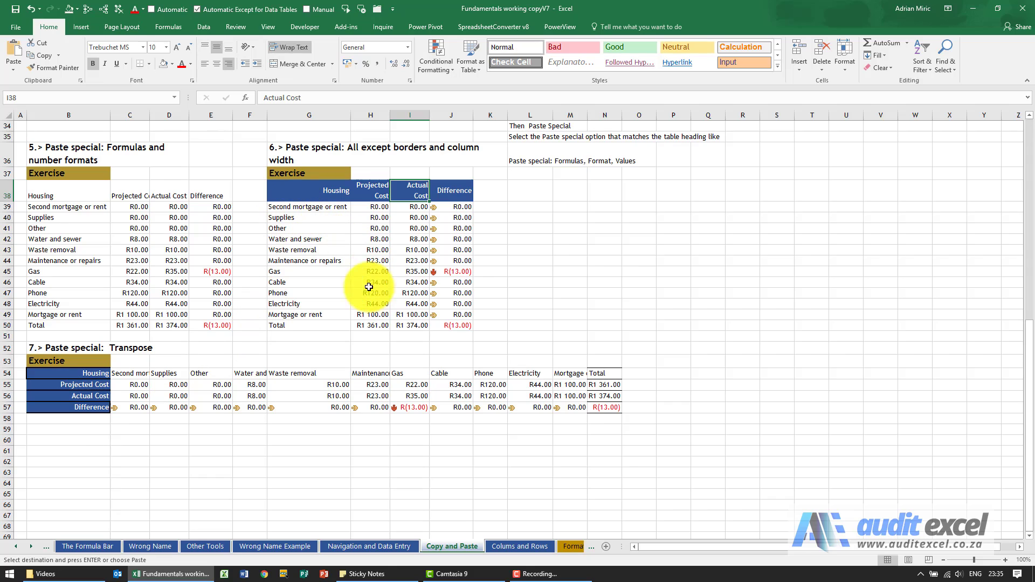
left_click(294, 273)
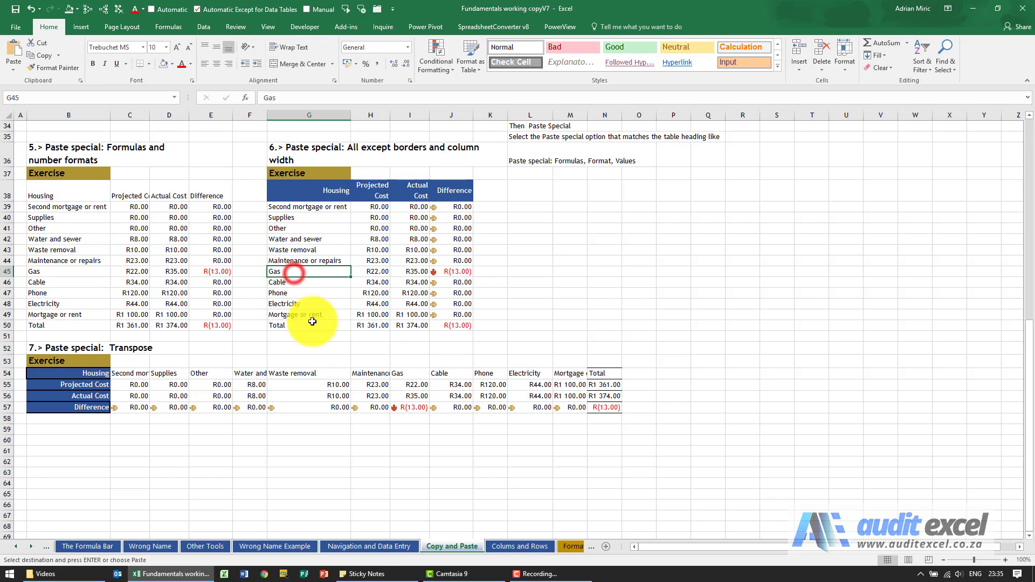
left_click(399, 371)
left_click(376, 272)
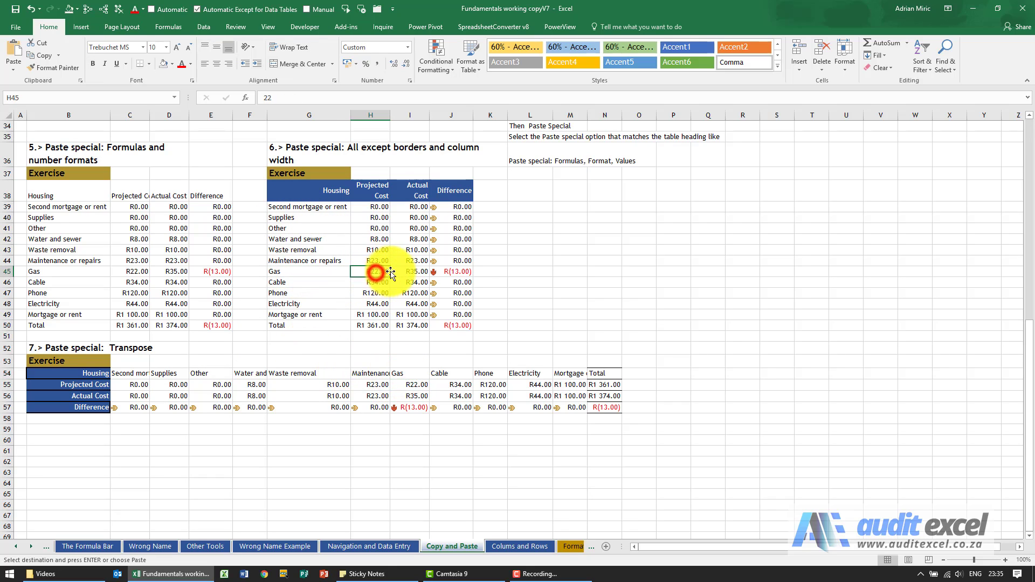
left_click(412, 271)
left_click(454, 269)
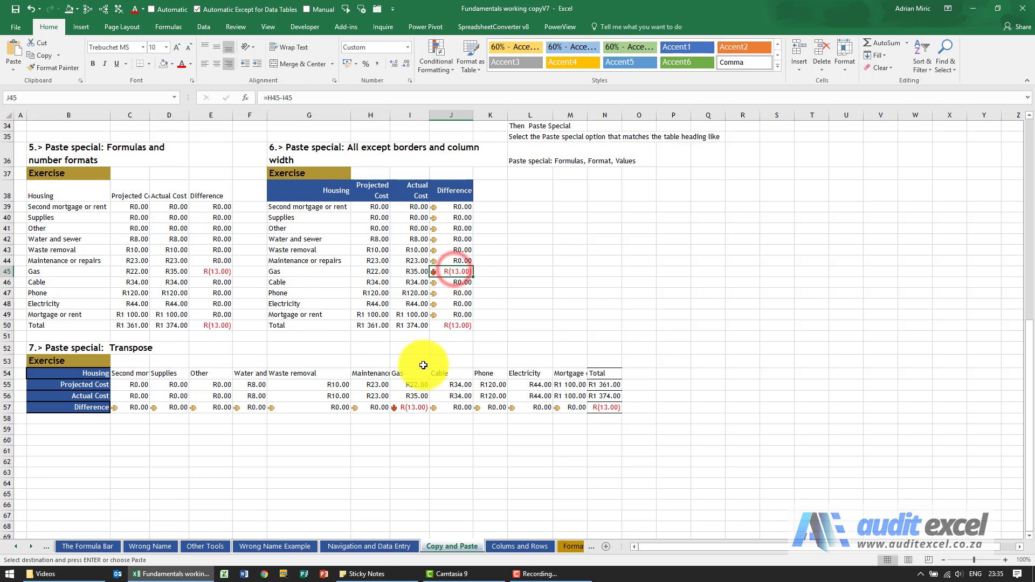
left_click(412, 387)
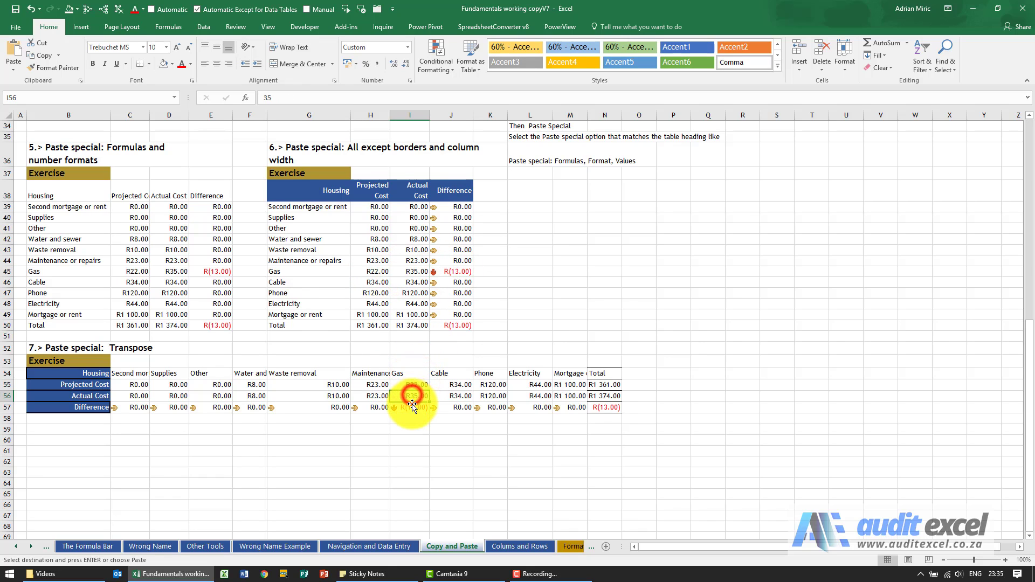